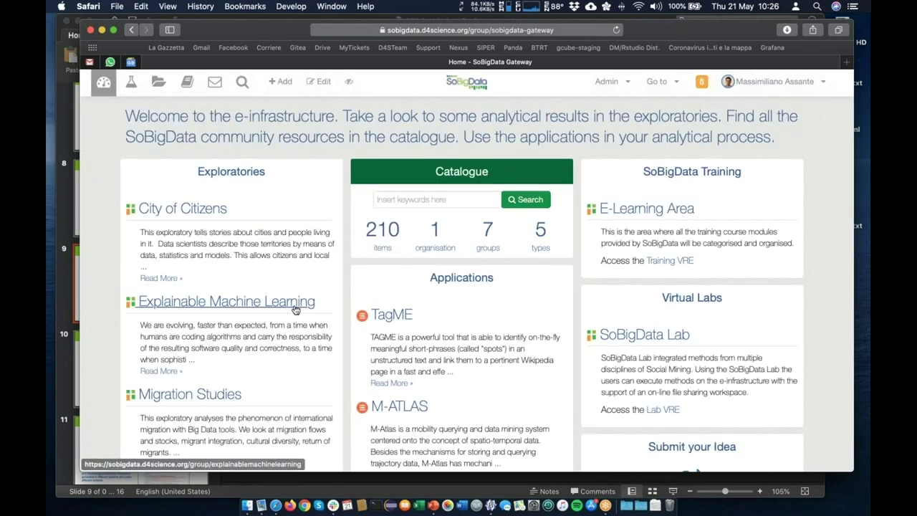
Open the City of Citizens exploratory, browse Story 1: Investigating City Mobility and open its Statistical validation of networks method
click(183, 210)
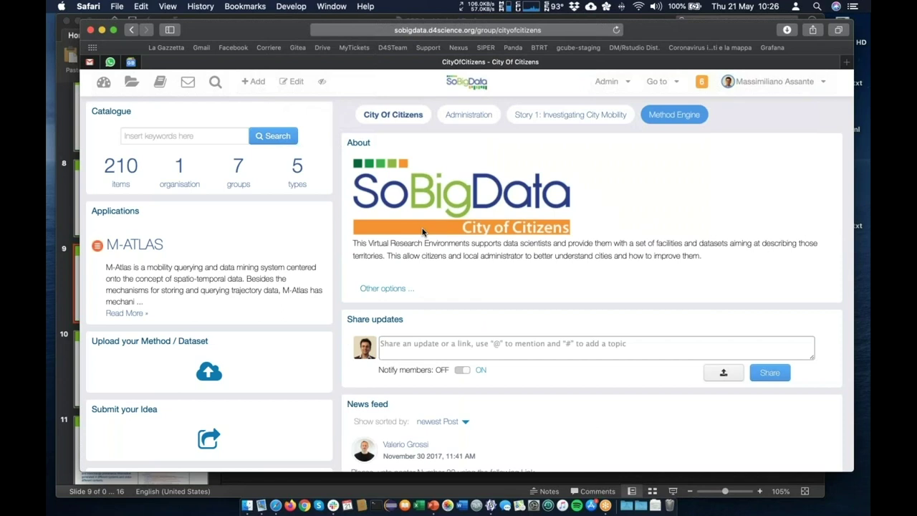
click(565, 121)
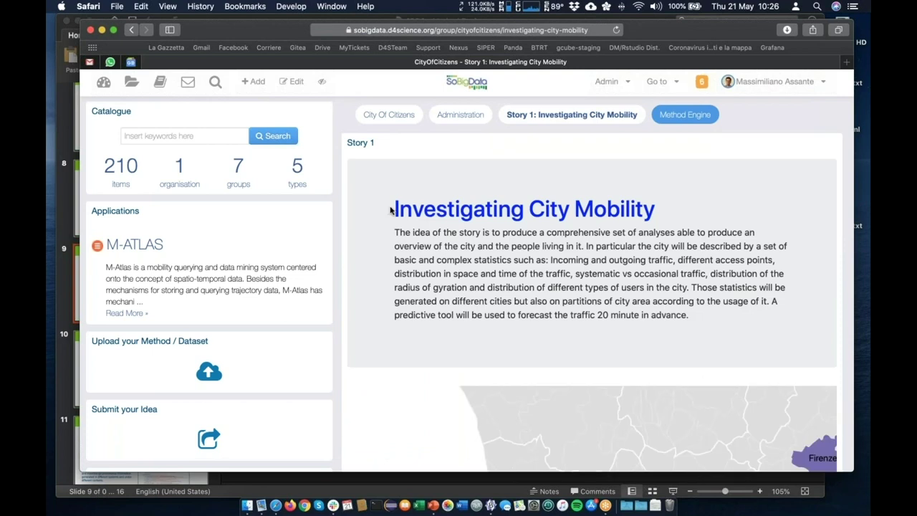
scroll(390, 209, down, 10)
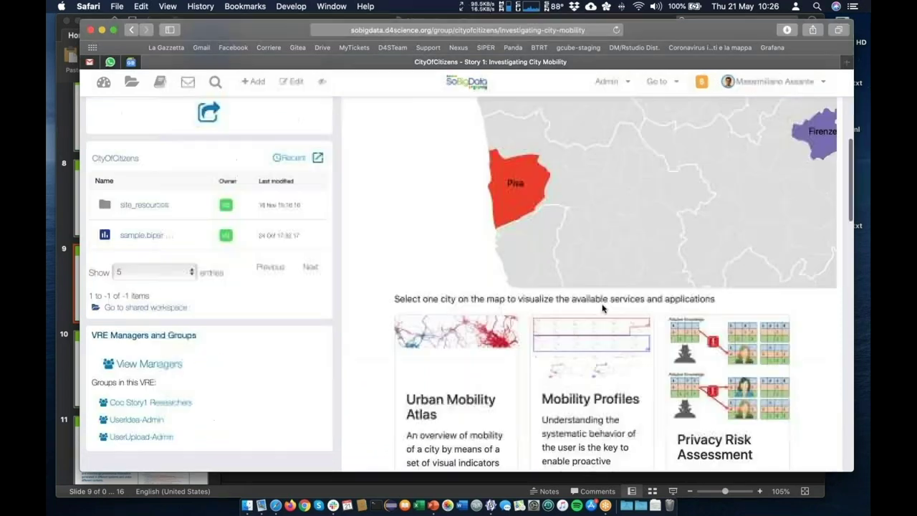
scroll(602, 308, down, 8)
scroll(602, 309, down, 12)
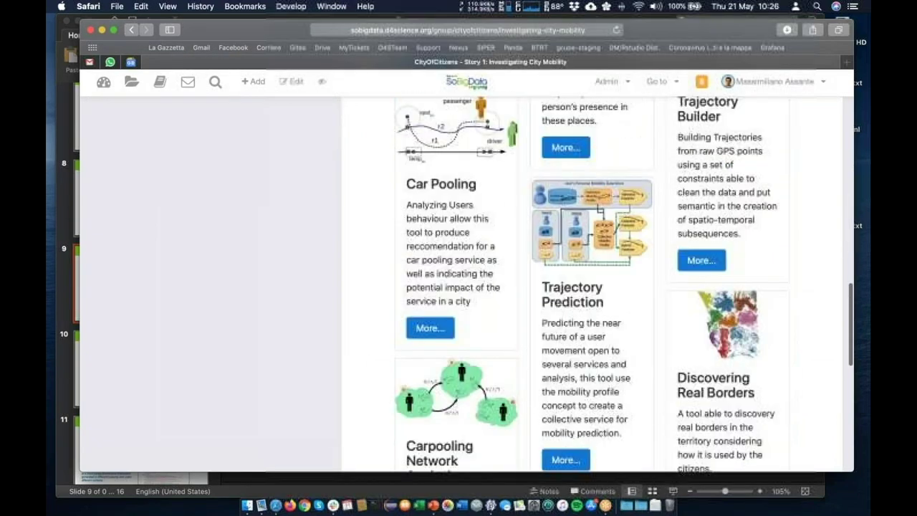
scroll(537, 195, down, 10)
scroll(685, 386, up, 2)
scroll(684, 386, down, 1)
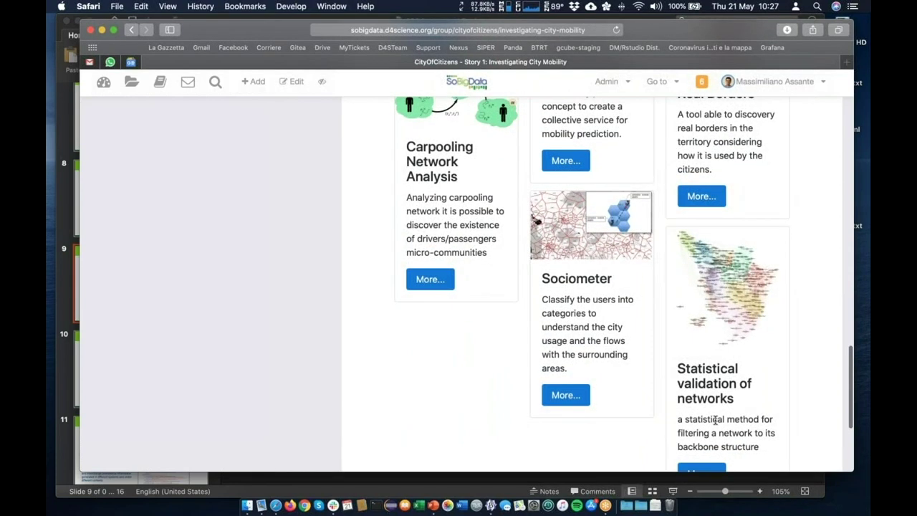
click(702, 469)
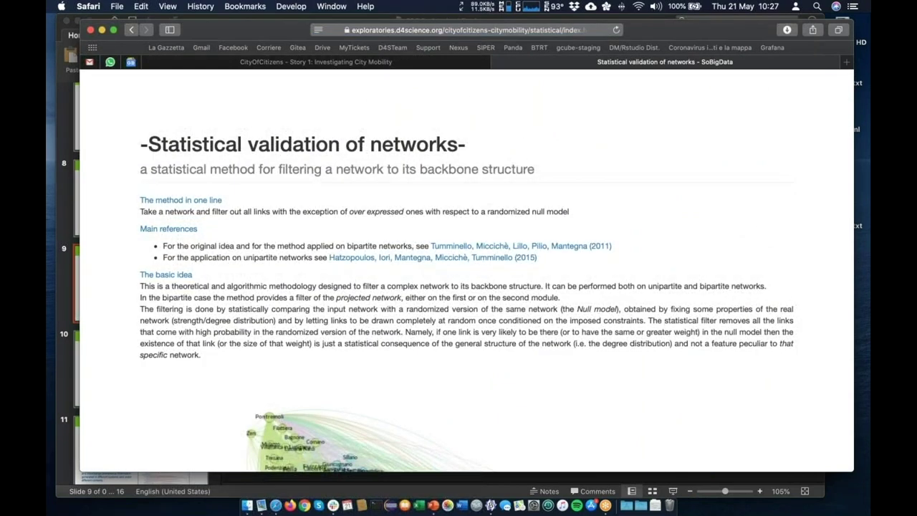
Review the Statistical validation of networks page and open its SoBigData Catalogue entry under the reproducible example
scroll(465, 287, down, 1)
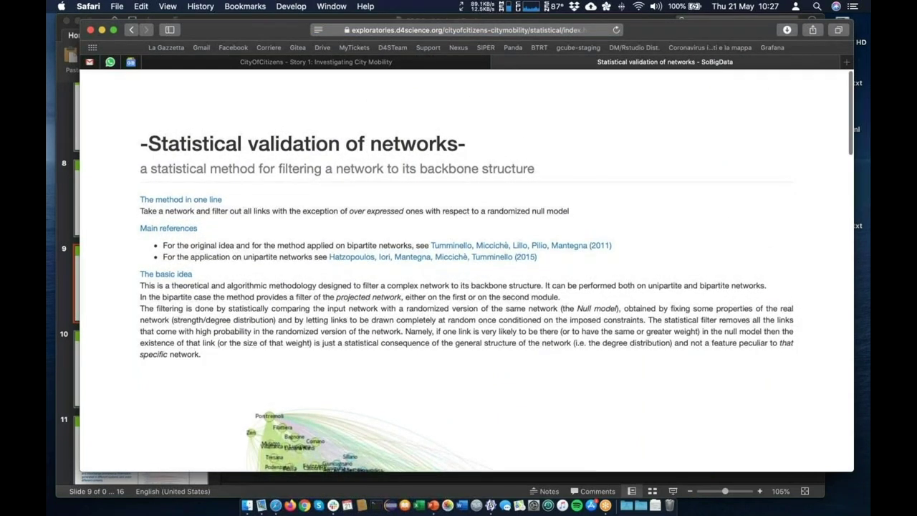
scroll(465, 286, down, 5)
scroll(387, 211, down, 5)
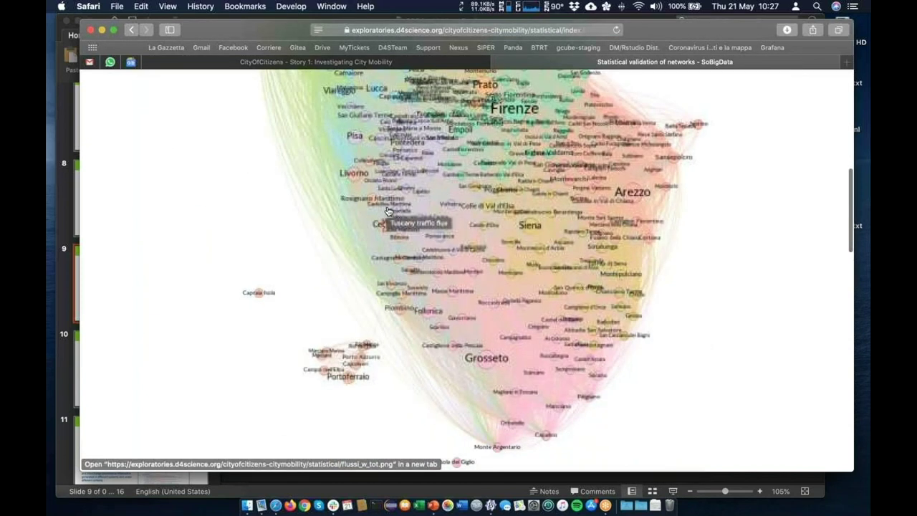
scroll(387, 211, down, 5)
scroll(387, 211, down, 7)
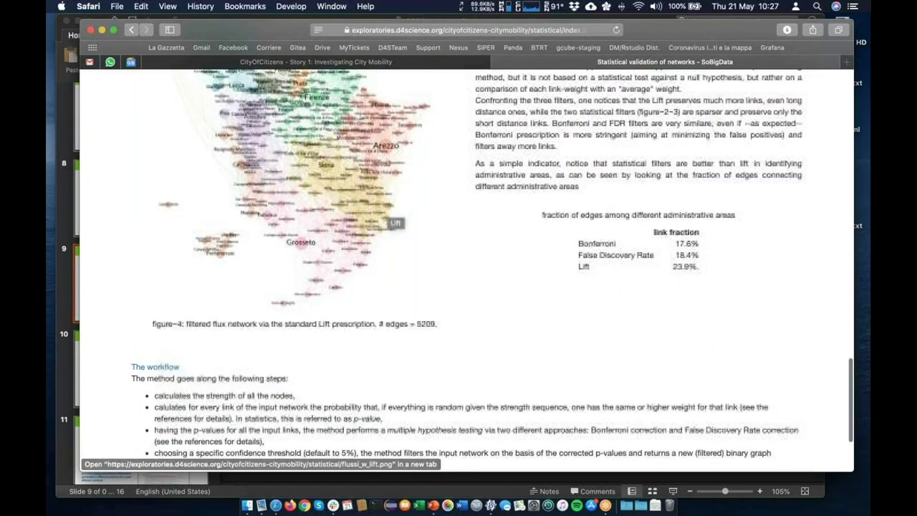
scroll(387, 211, down, 3)
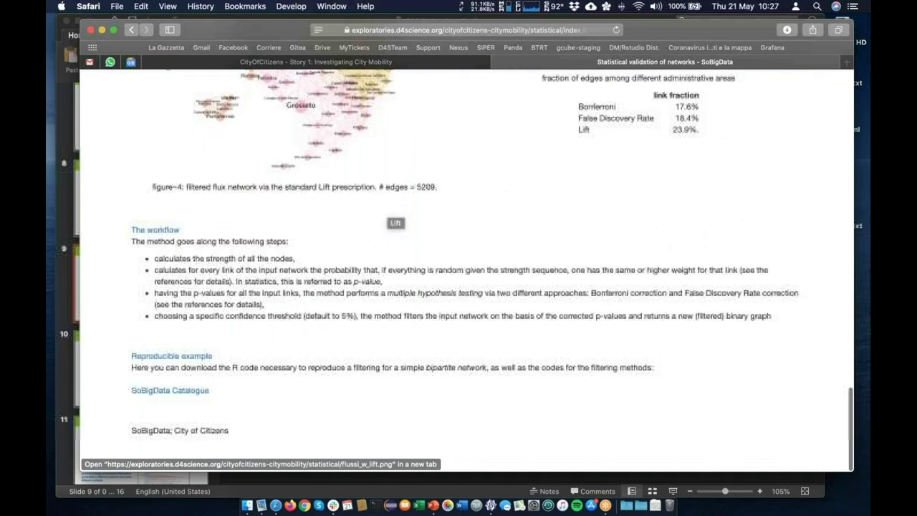
click(198, 393)
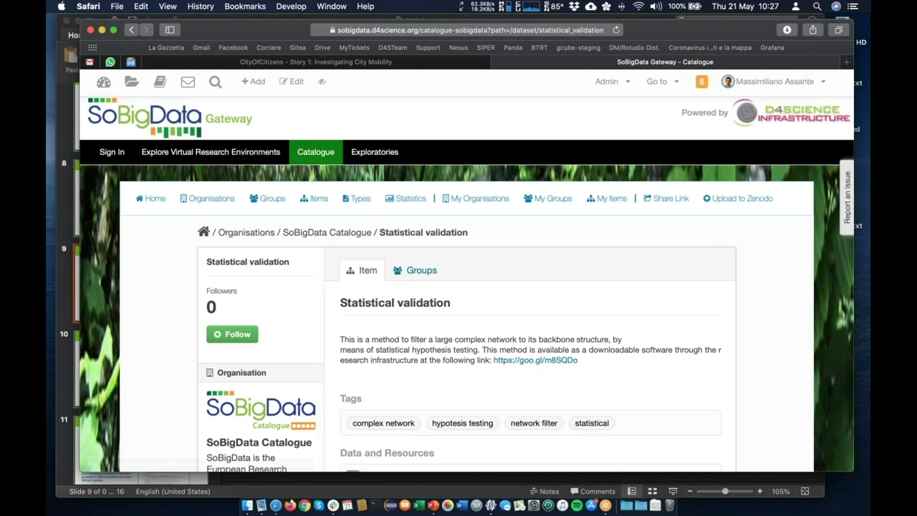
scroll(518, 393, down, 4)
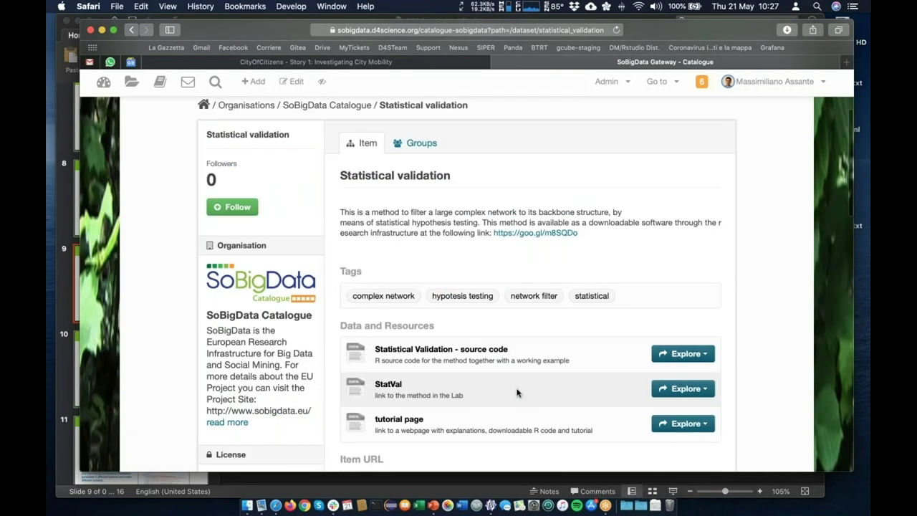
click(517, 392)
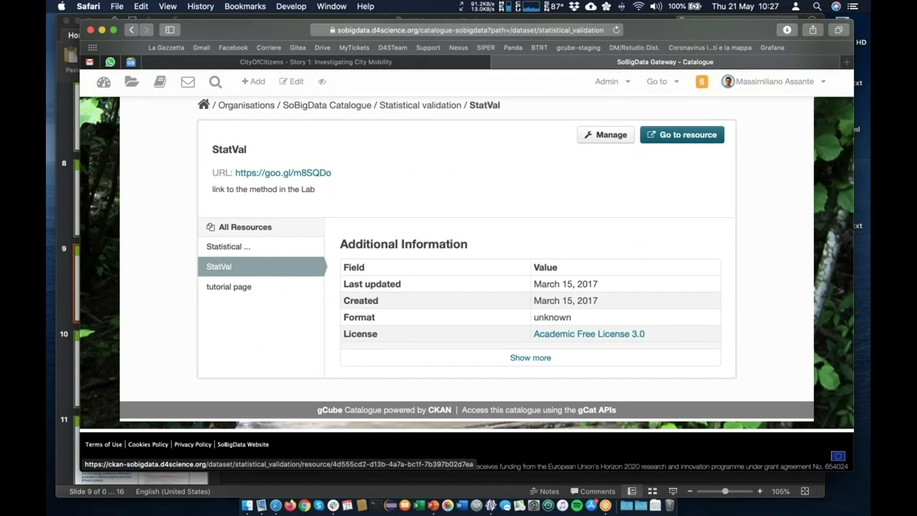
scroll(477, 320, up, 3)
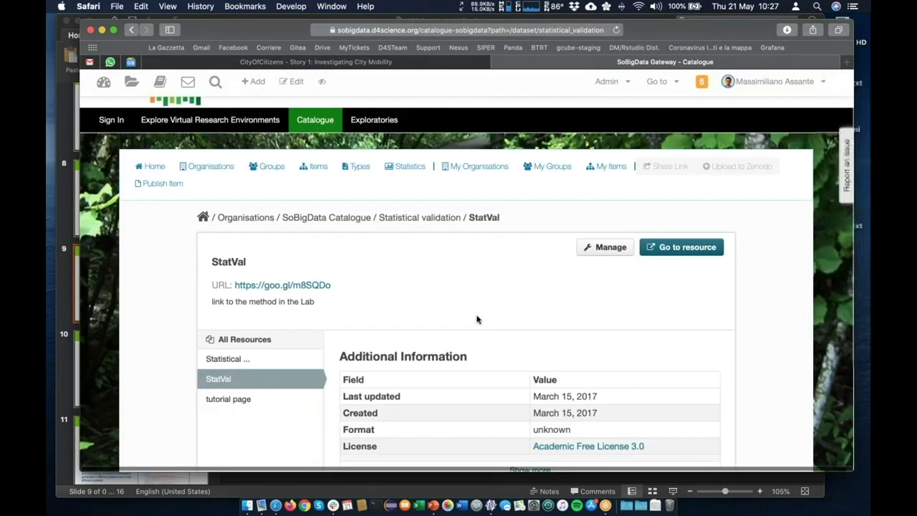
scroll(477, 319, up, 1)
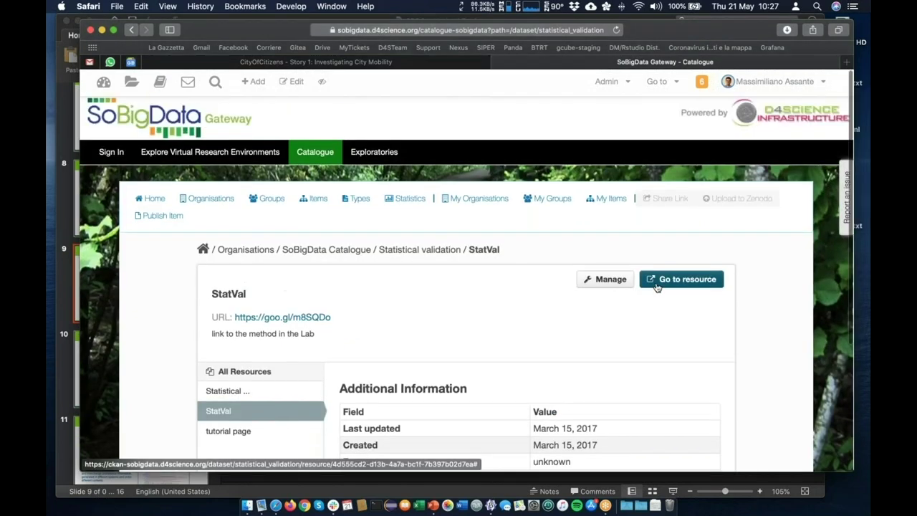
key(super+bracketleft)
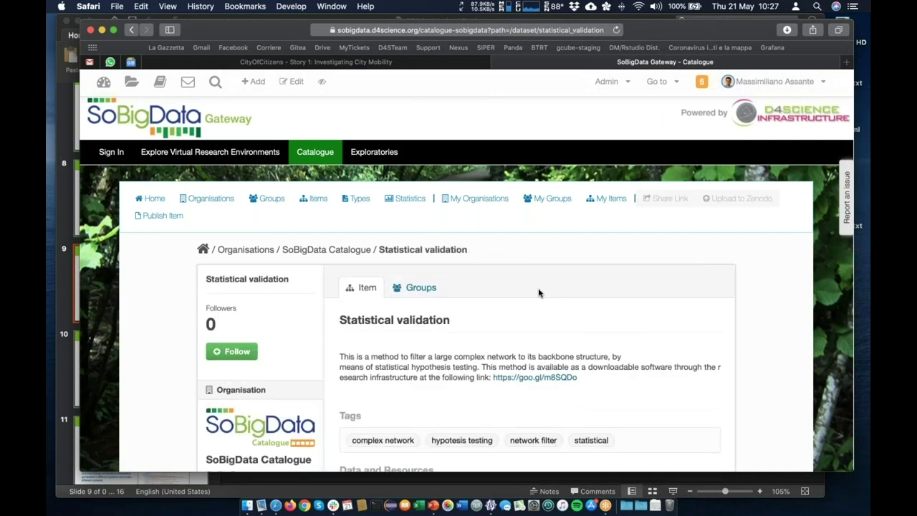
Open the StatVal resource of the Statistical validation item and go to its linked method in the SoBigDataLab Method Engine
scroll(539, 292, down, 5)
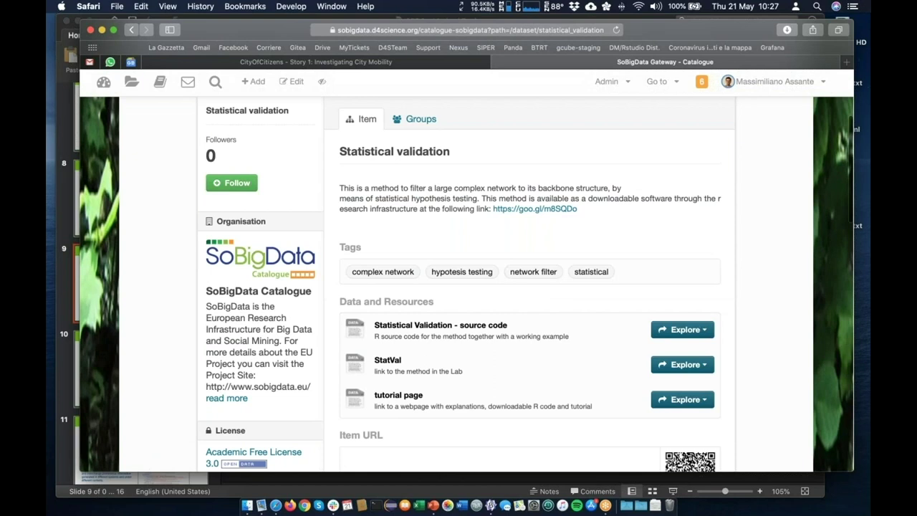
click(487, 351)
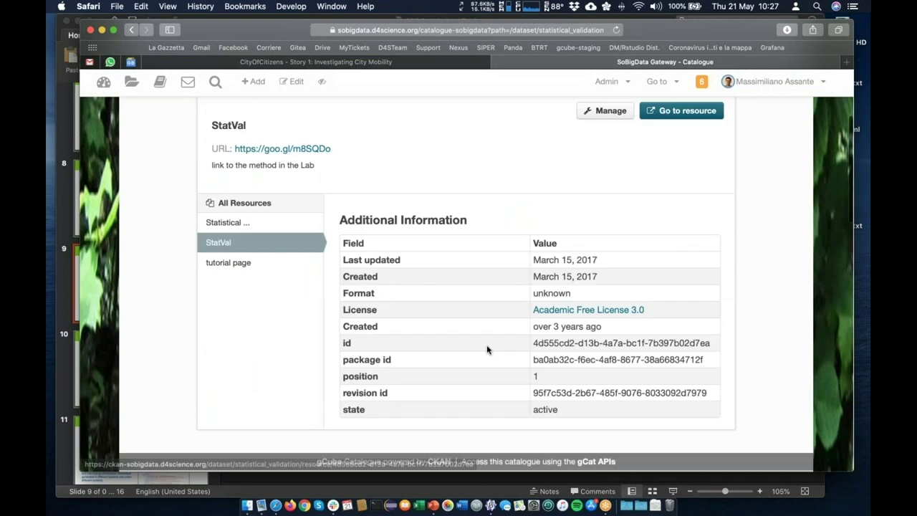
click(654, 114)
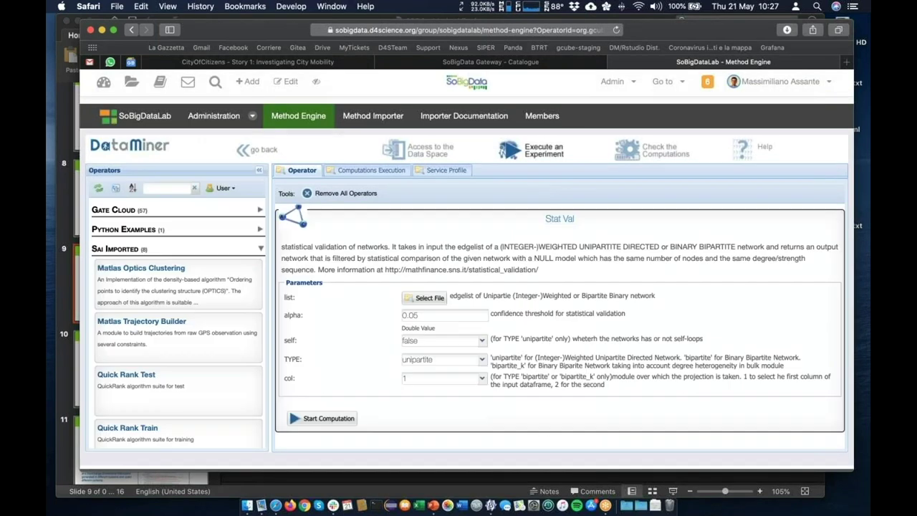
Choose sample.bipartite.csv from the workspace as the list input of the Stat Val operator
click(430, 299)
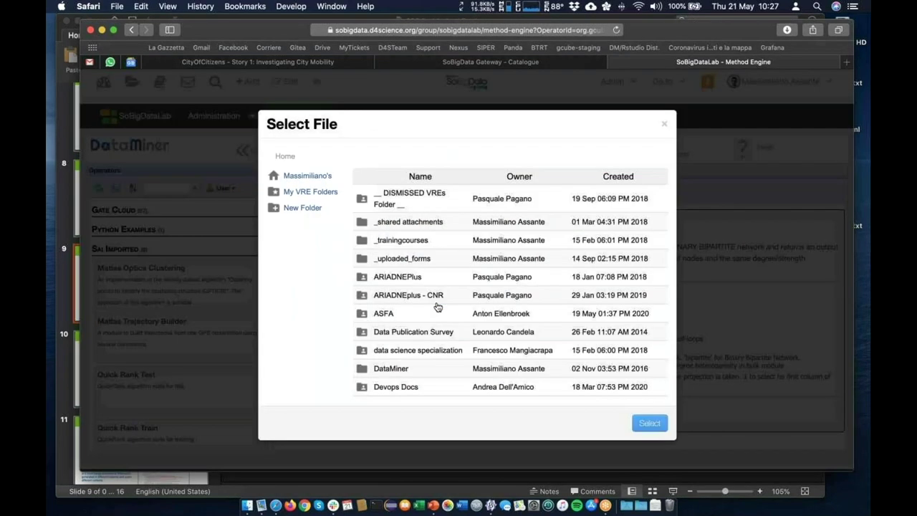
scroll(466, 305, down, 10)
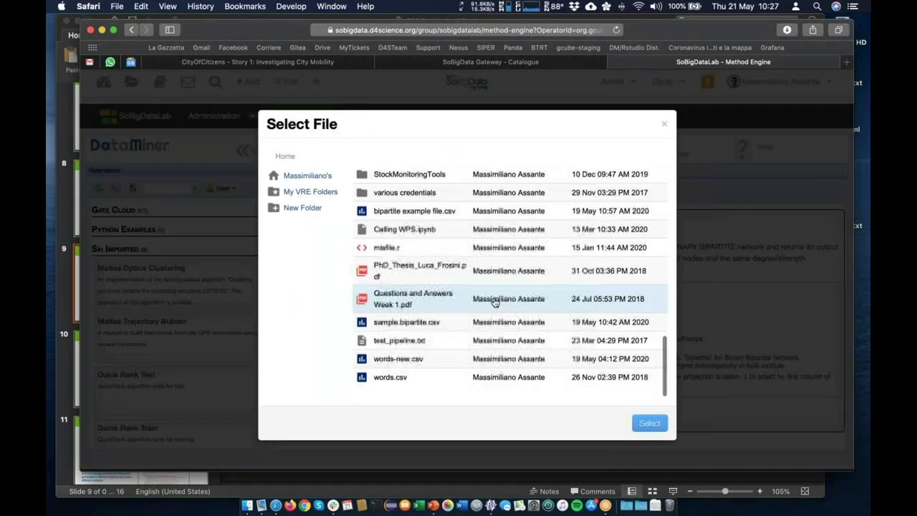
click(435, 327)
click(650, 445)
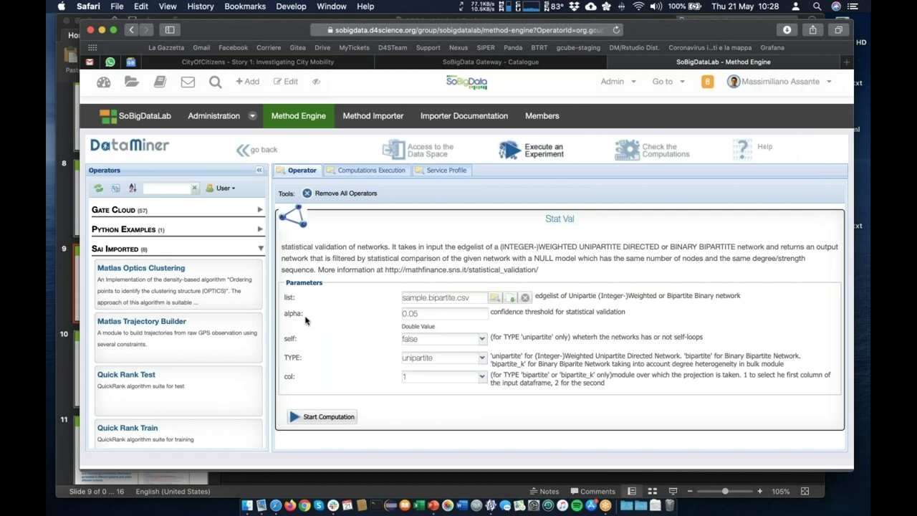
Set the TYPE parameter to bipartite and start the Stat Val computation
click(482, 358)
click(474, 380)
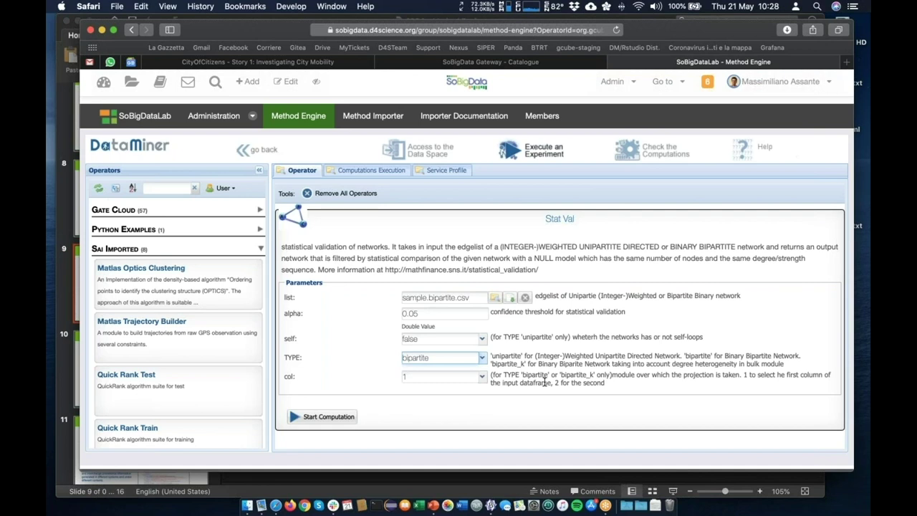
click(324, 416)
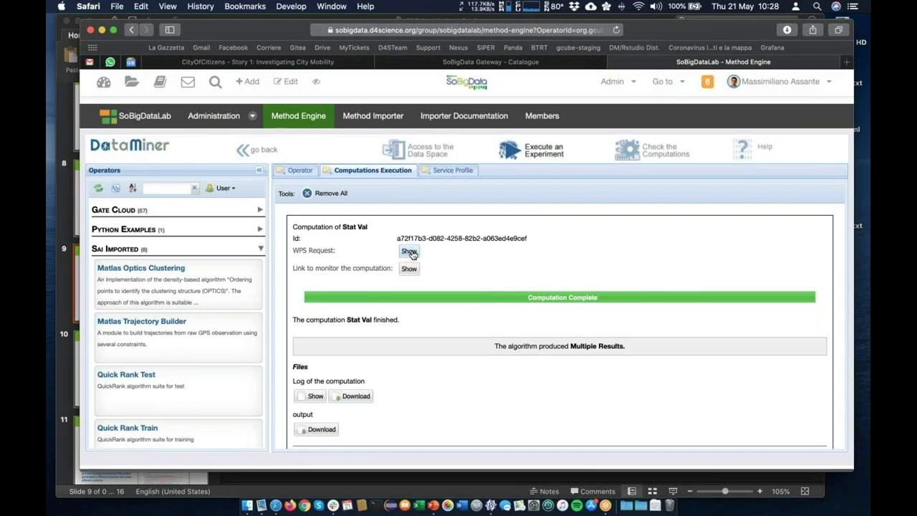
Show the WPS request of the Stat Val computation, copy the whole equivalent GET request and close it
click(409, 253)
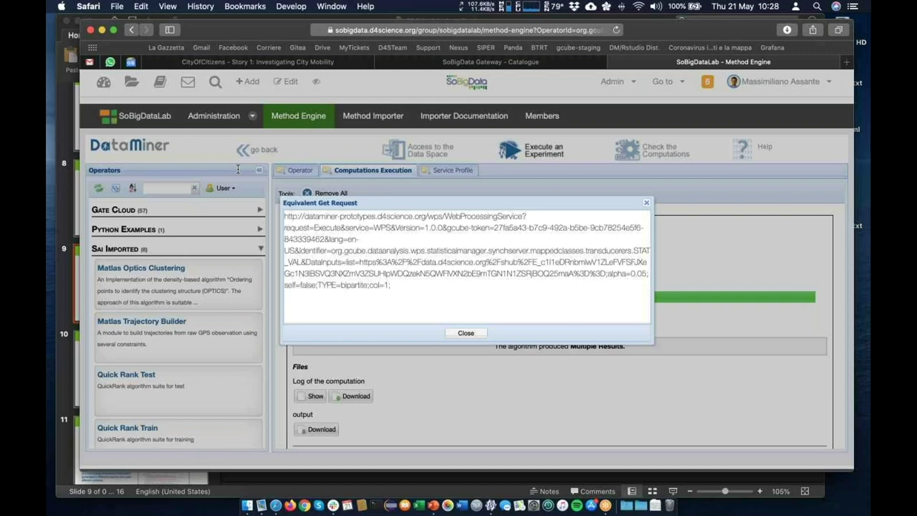
triple_click(284, 215)
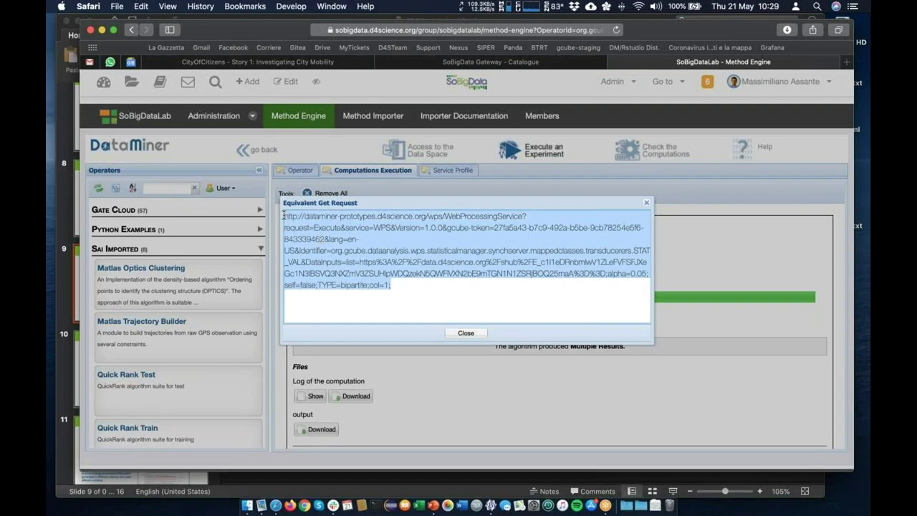
click(459, 334)
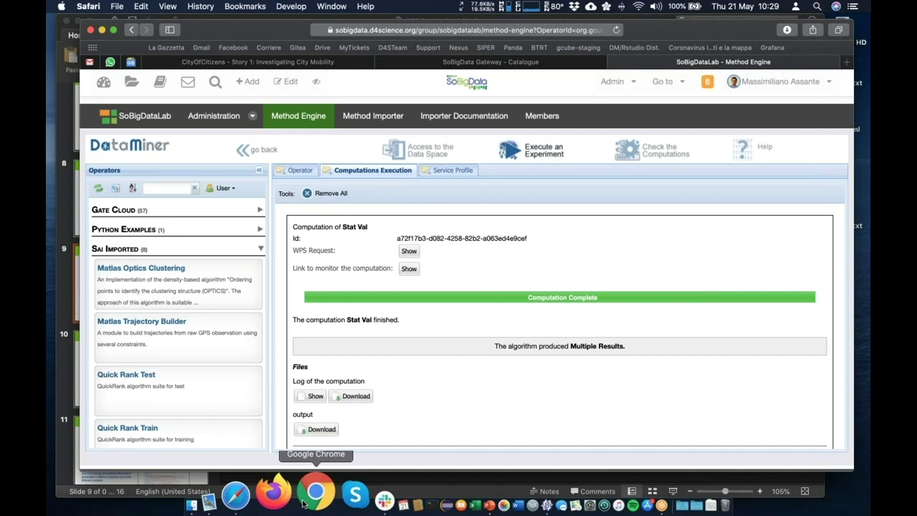
Switch to Firefox, load the copied WPS request URL with its access token, and look through the XML response
click(292, 503)
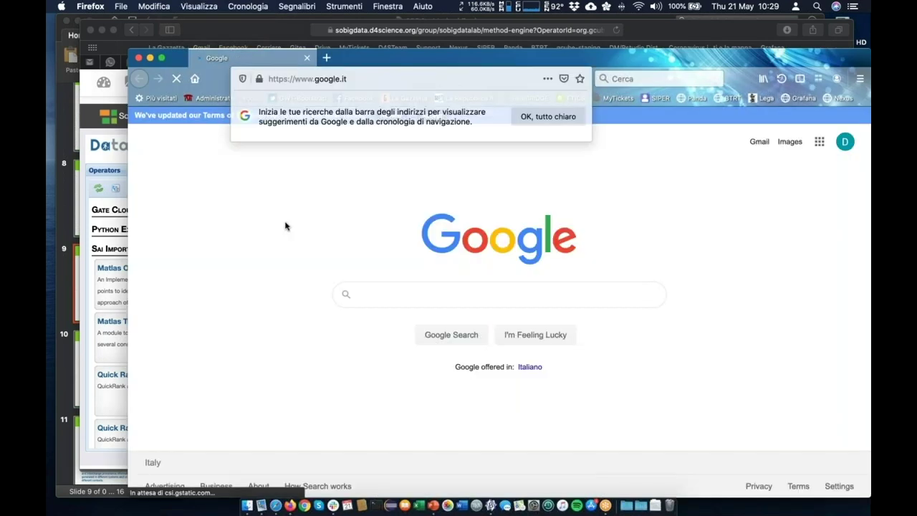
key(super+v)
key(Return)
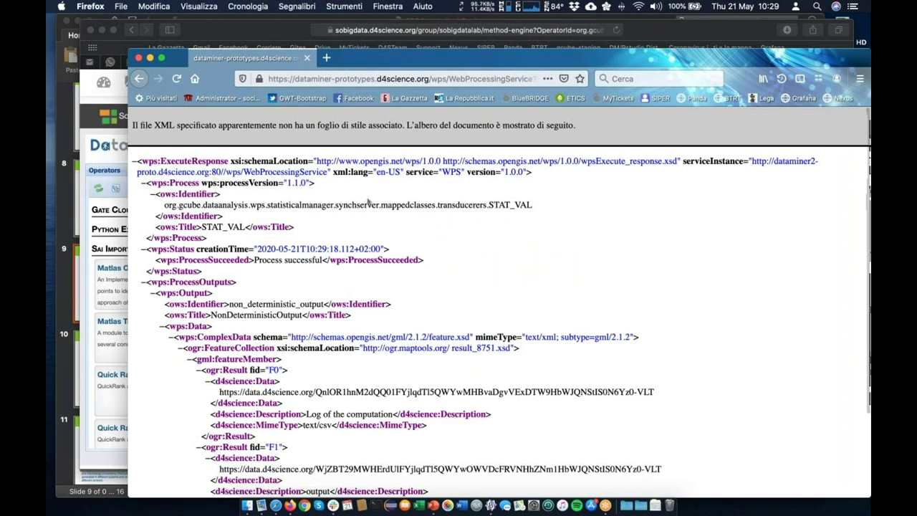
scroll(436, 277, down, 3)
Switch back to Safari and download the output of the Stat Val computation
key(super+Tab)
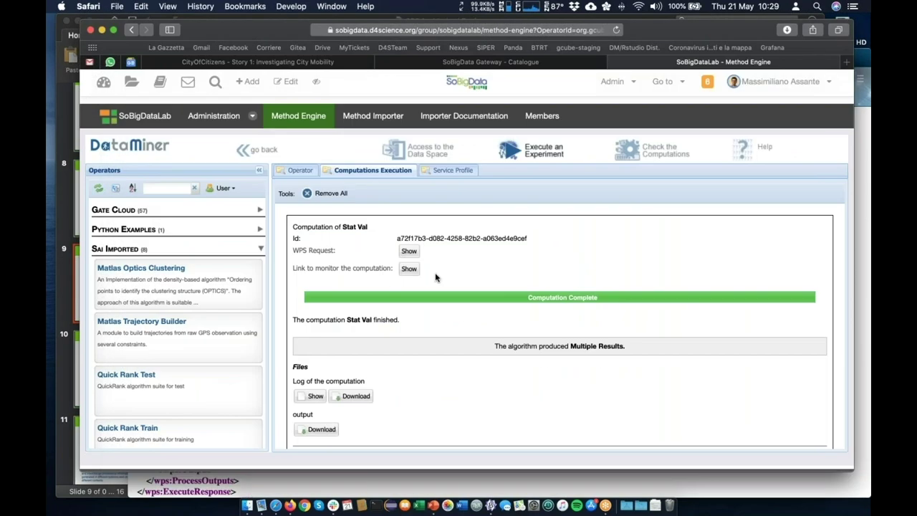
scroll(435, 278, down, 1)
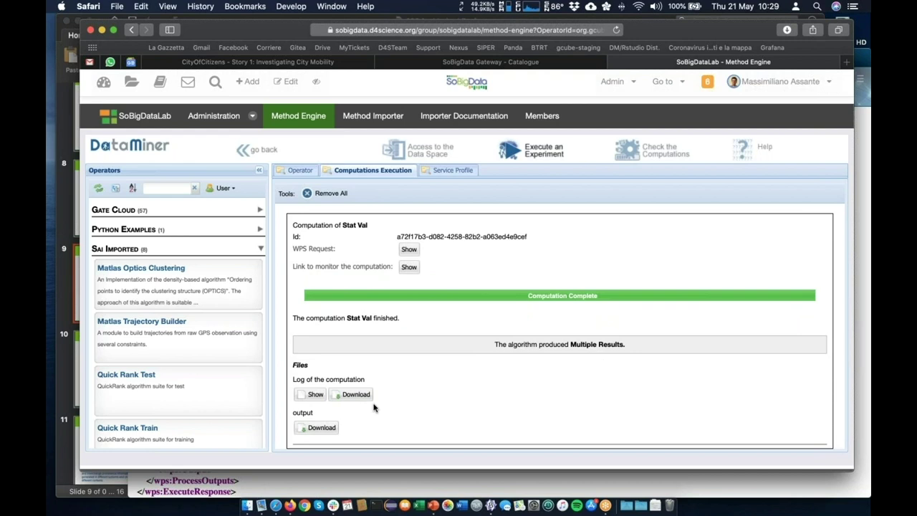
click(320, 428)
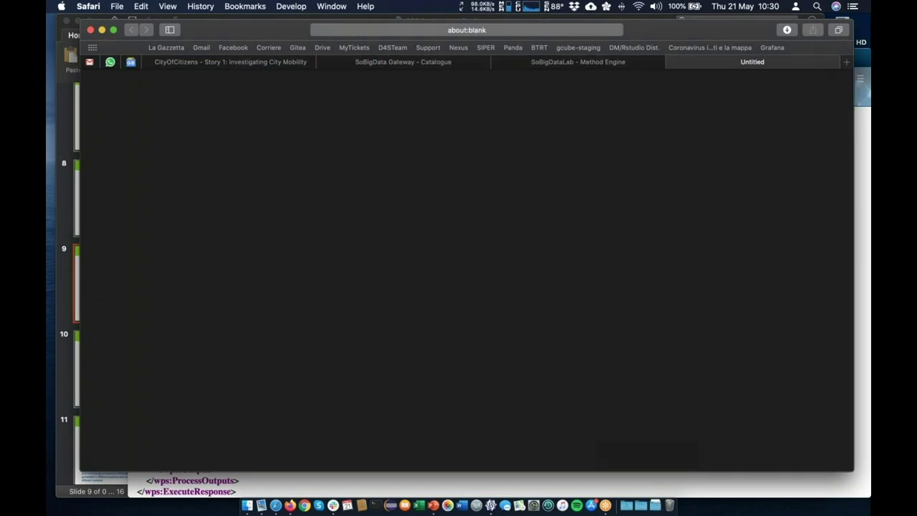
Open the downloaded stat_val_output folder in Finder to view its files, and return to the Method Engine page in Safari
click(652, 501)
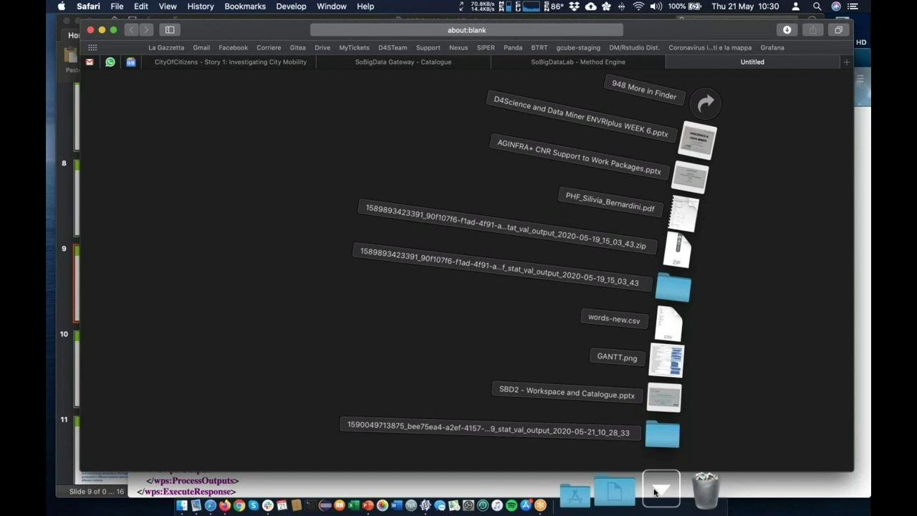
click(669, 441)
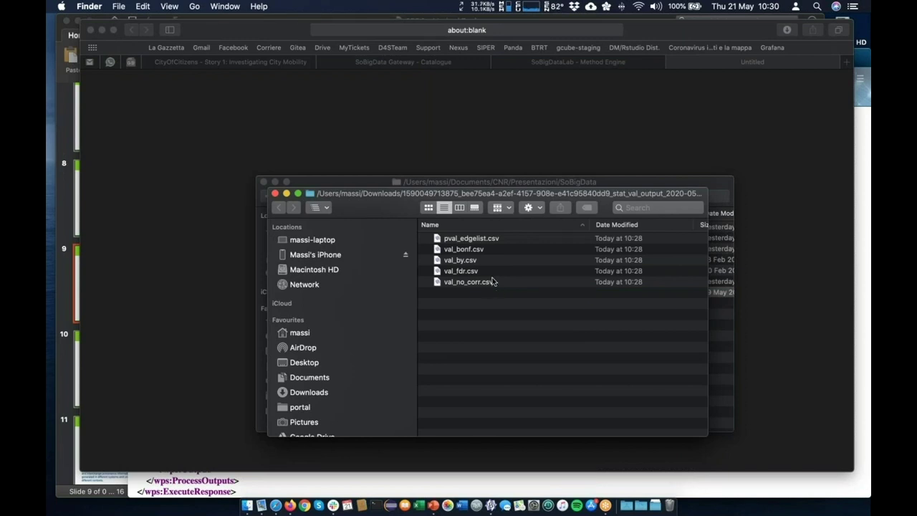
click(512, 147)
click(577, 62)
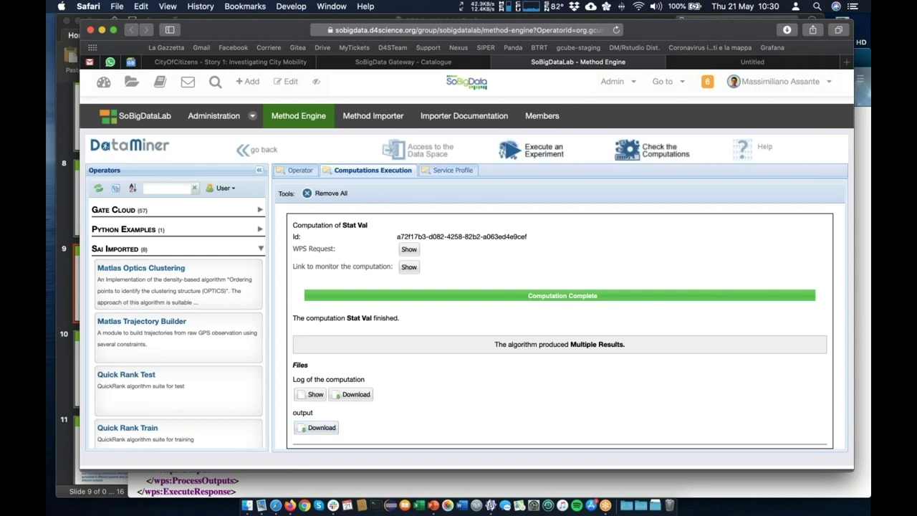
Open the list of past computations and show the computation report of the STAT_VAL run created 21 May 10:29 AM 2020
click(652, 150)
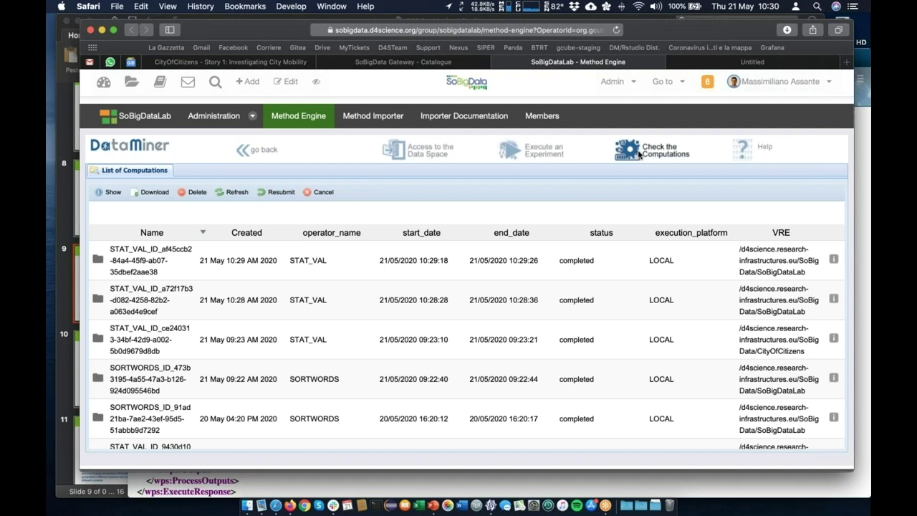
click(363, 255)
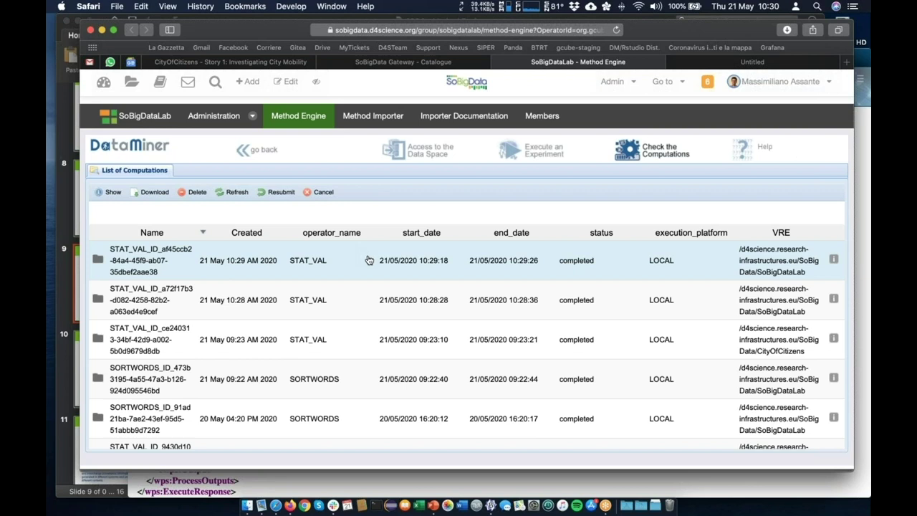
click(368, 260)
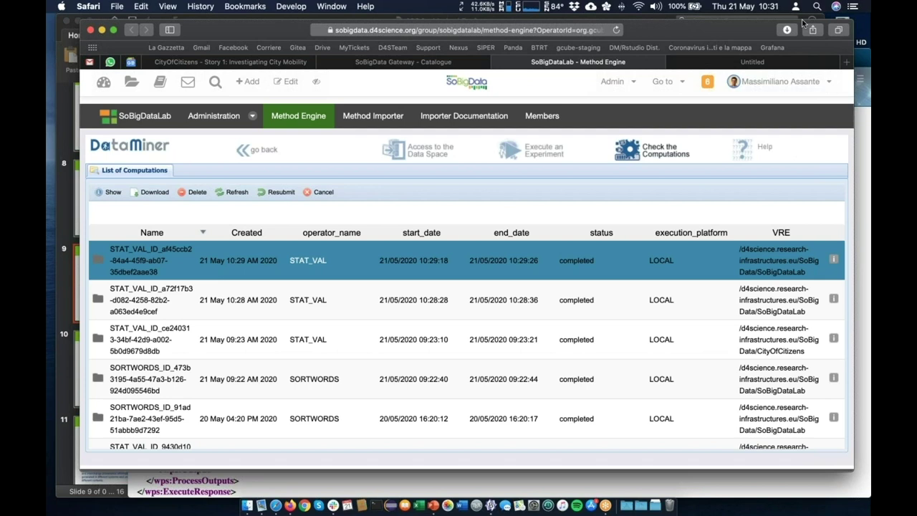
click(656, 32)
drag(656, 32, 655, 43)
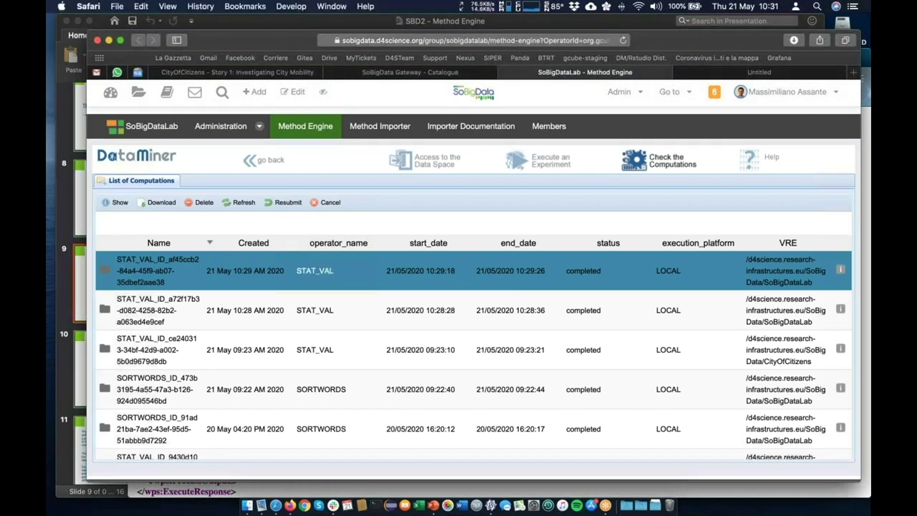
click(160, 205)
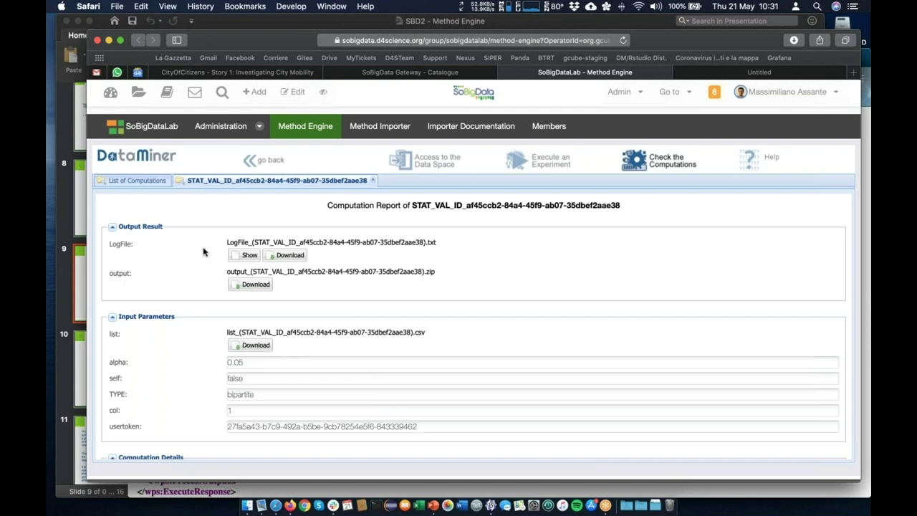
Look through the report's output results, input parameters, computation details and operator details, and close the report
scroll(206, 250, down, 1)
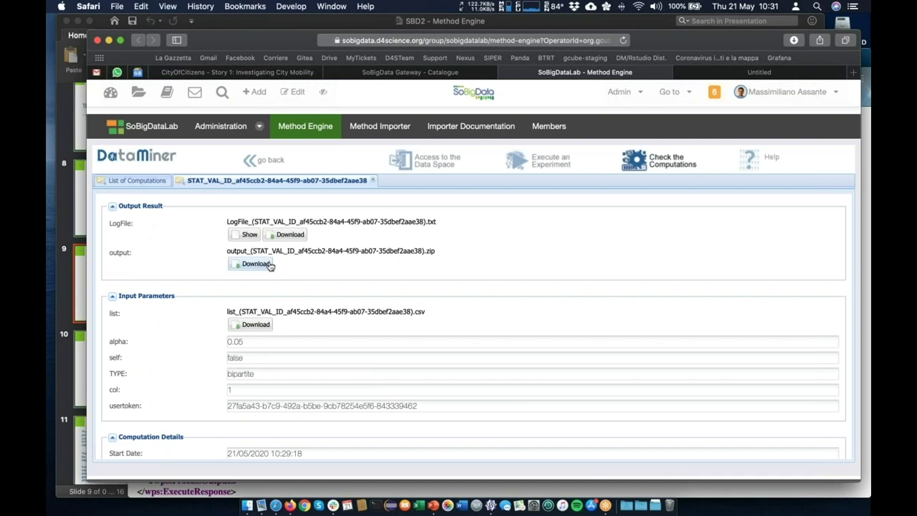
scroll(338, 268, down, 3)
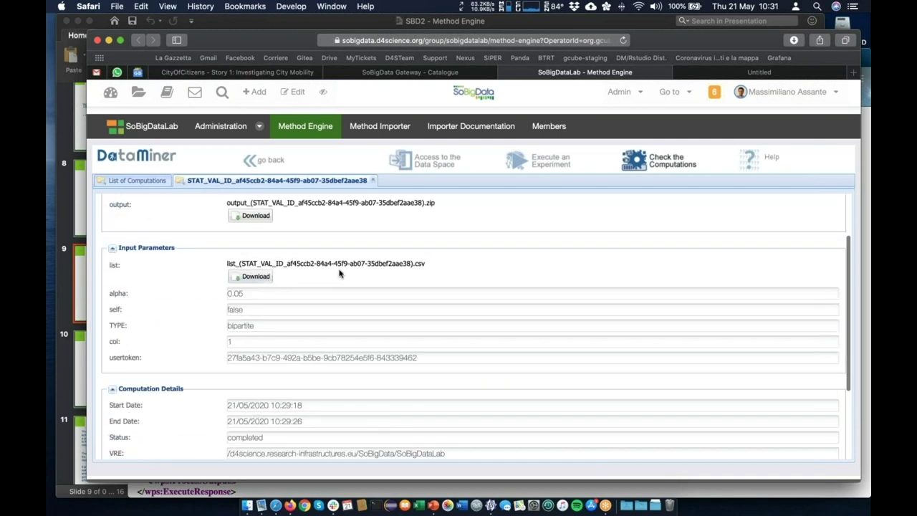
scroll(339, 273, down, 3)
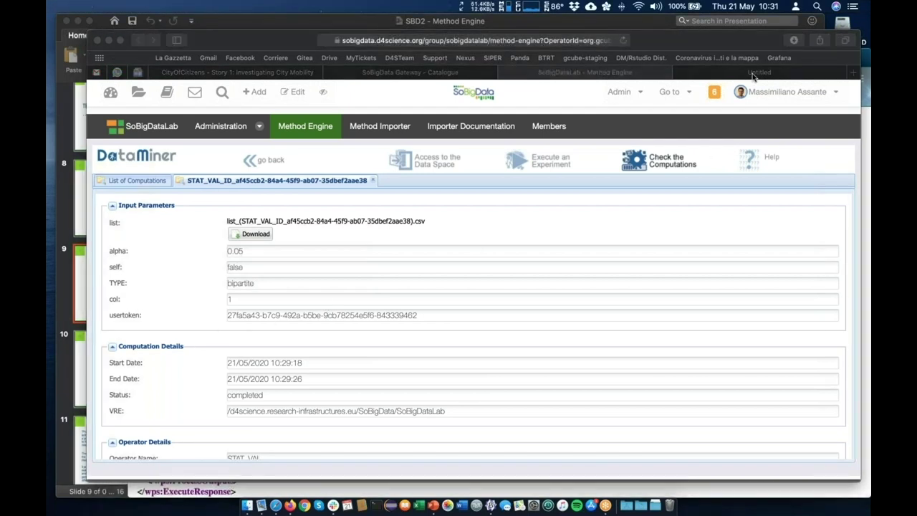
scroll(205, 297, down, 3)
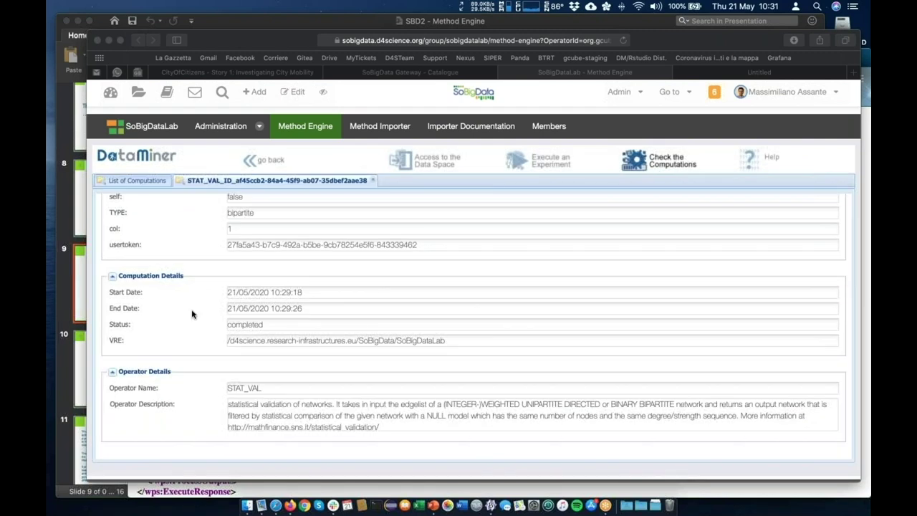
scroll(192, 313, down, 1)
click(372, 180)
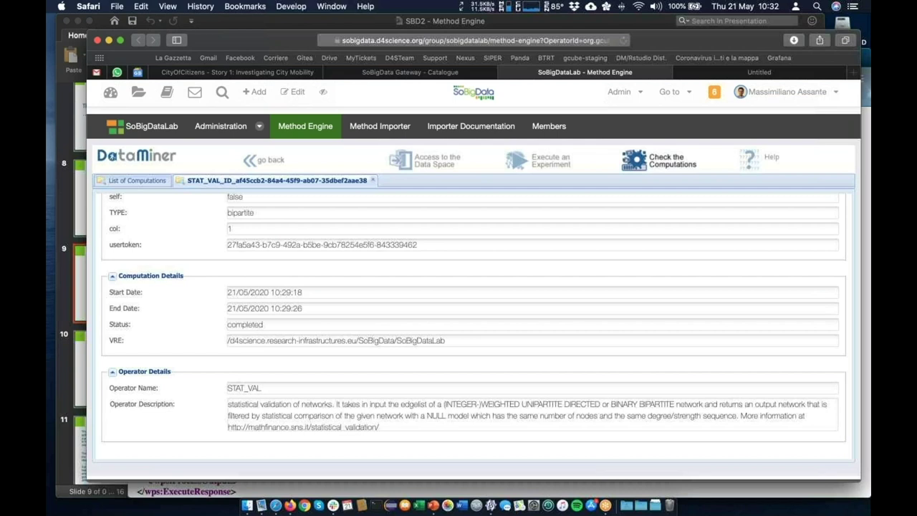
click(372, 181)
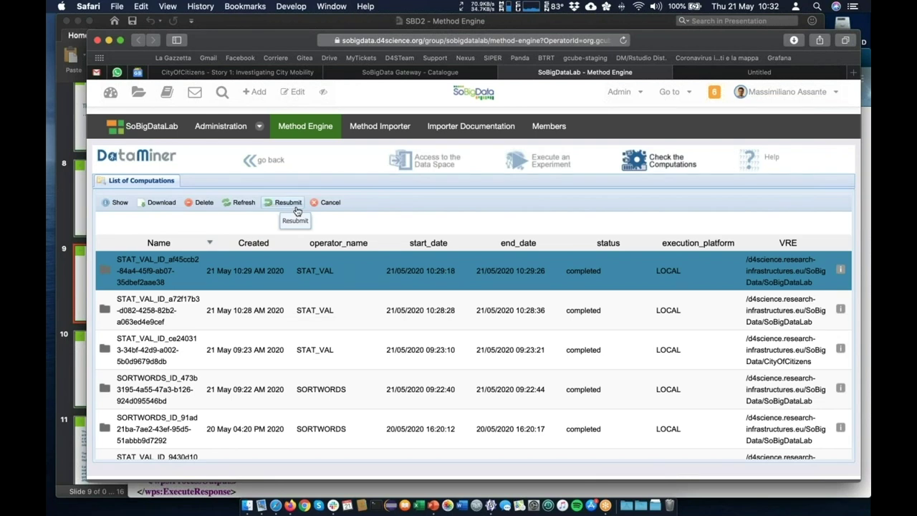
Show the Gcube properties of the most recent STAT_VAL computation, read through the whole key and value list, and close it
click(841, 271)
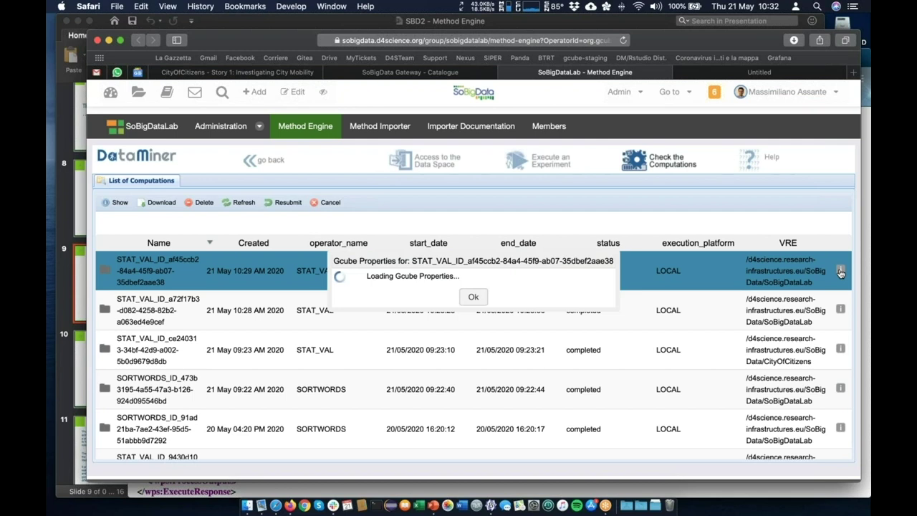
click(841, 272)
click(842, 272)
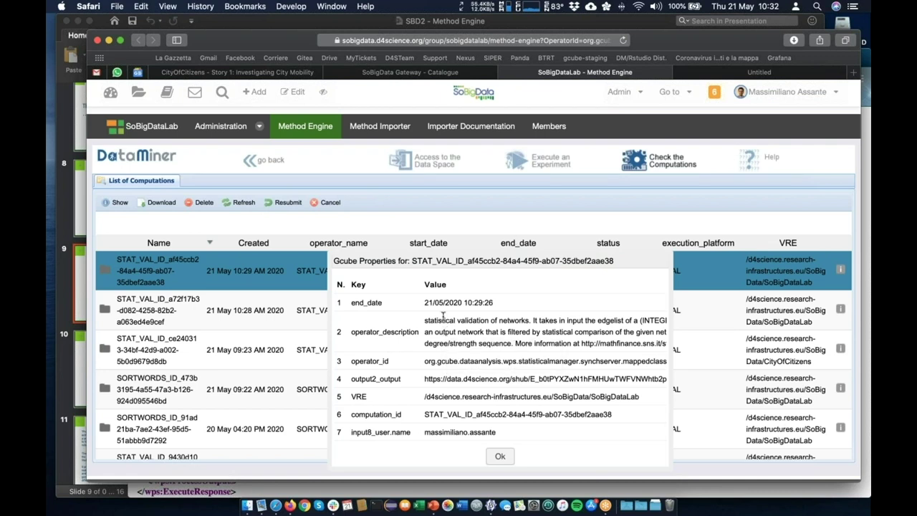
scroll(443, 315, down, 1)
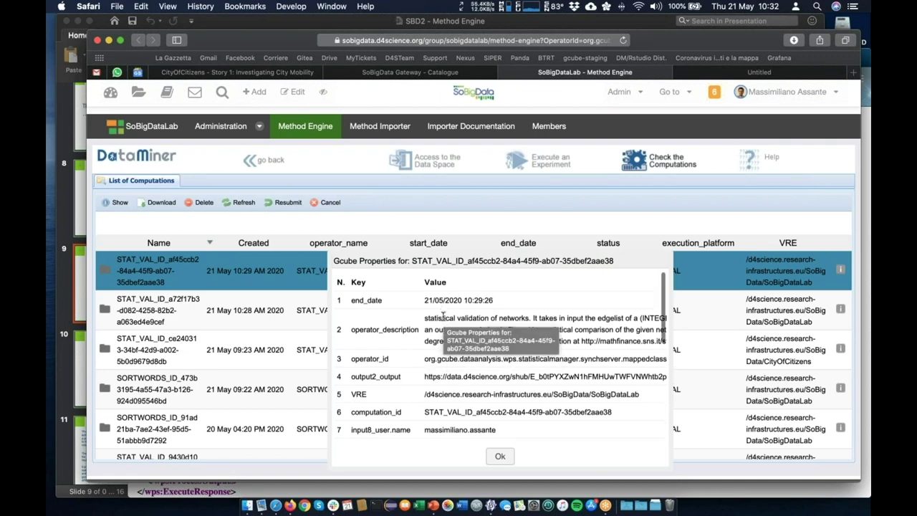
scroll(430, 326, down, 2)
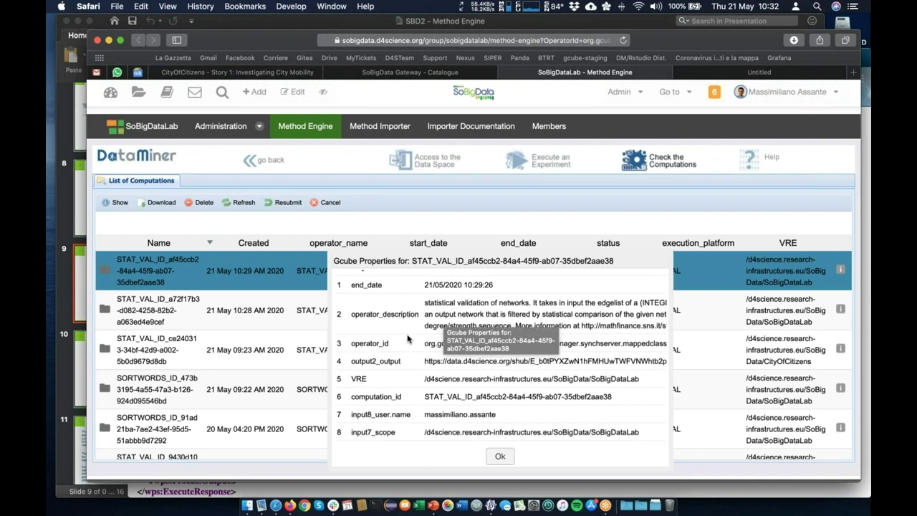
scroll(407, 339, down, 5)
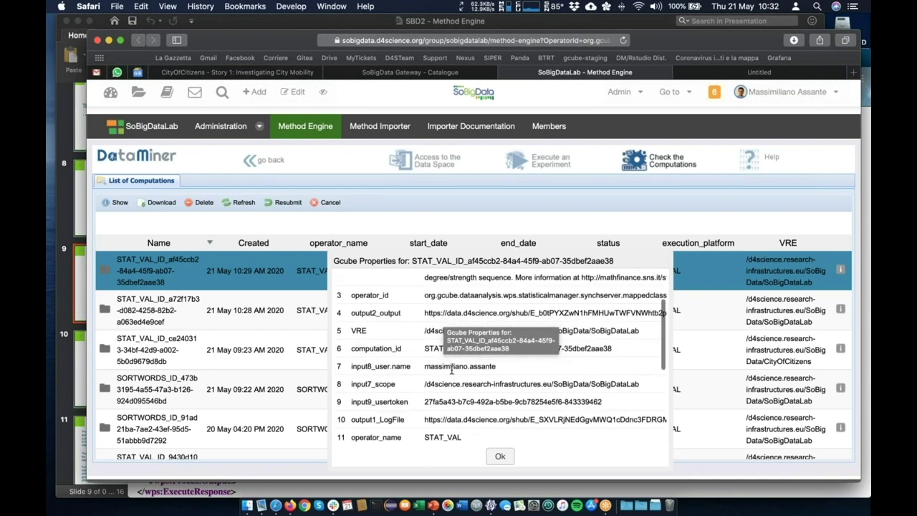
scroll(430, 344, down, 3)
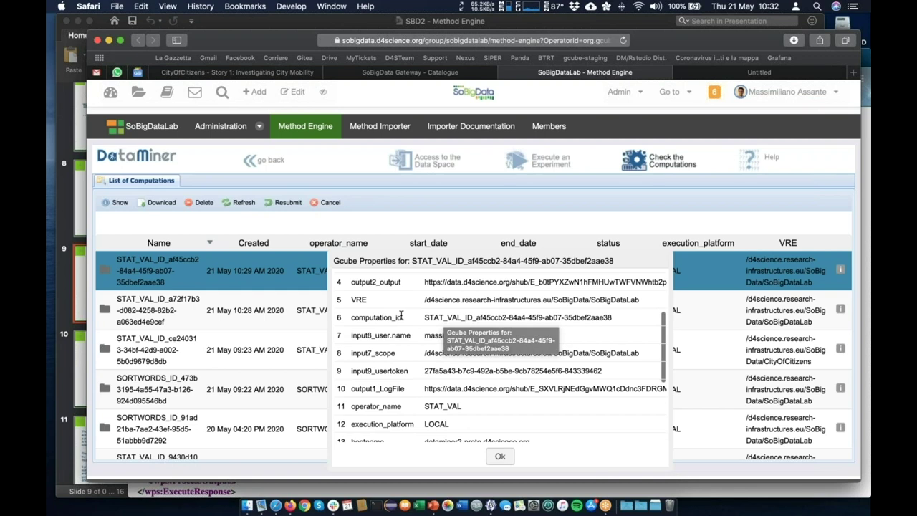
scroll(401, 315, down, 9)
scroll(475, 305, down, 4)
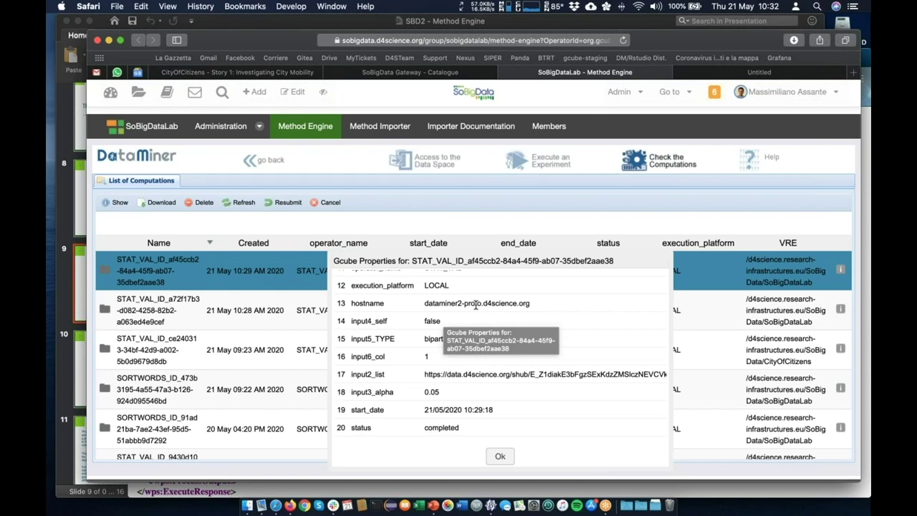
click(496, 457)
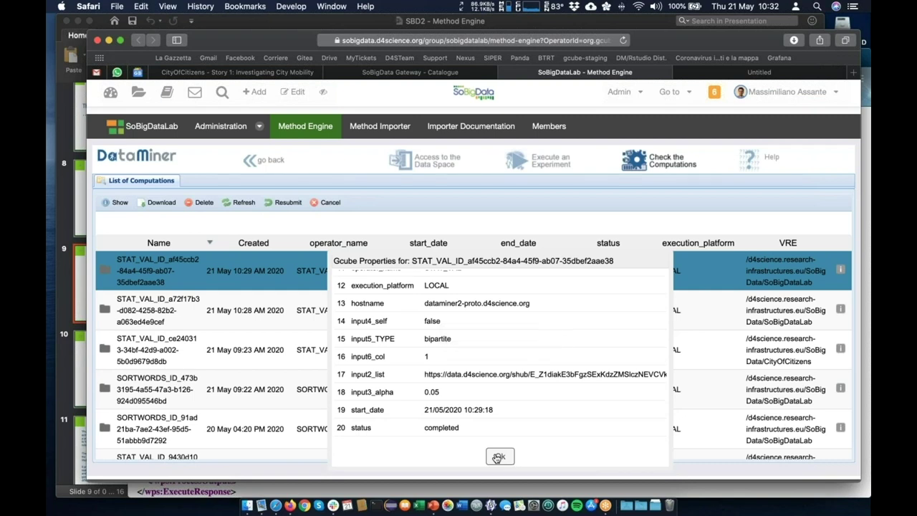
click(498, 457)
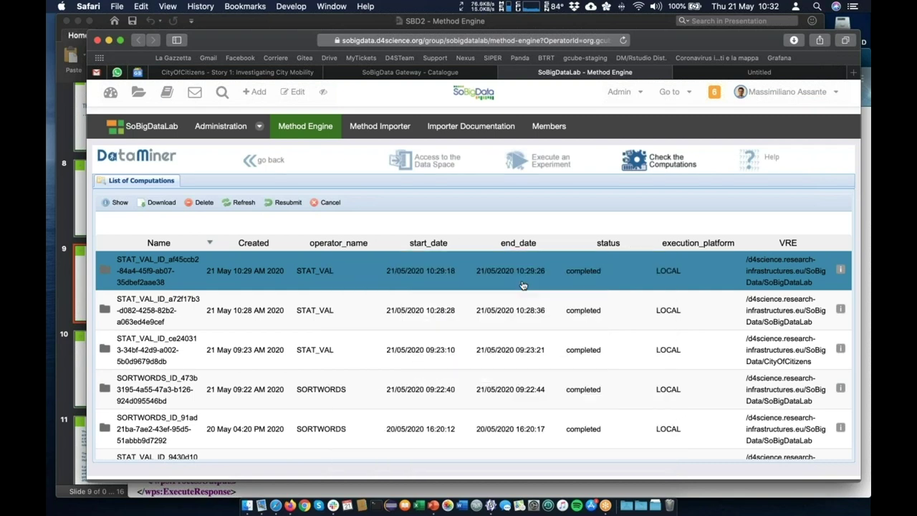
Open the data space, browse the output data sets, select the newest STAT_VAL output zip, and show the input data sets
click(429, 167)
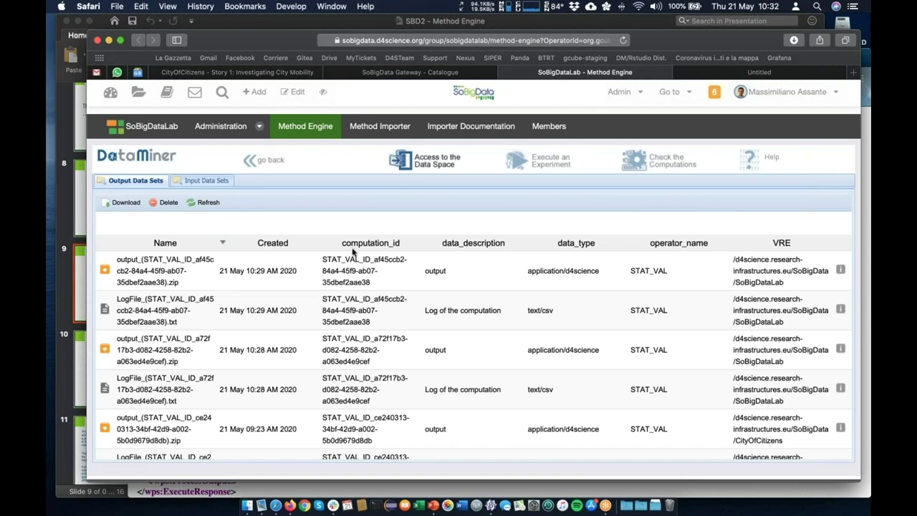
scroll(328, 284, down, 1)
scroll(473, 344, down, 10)
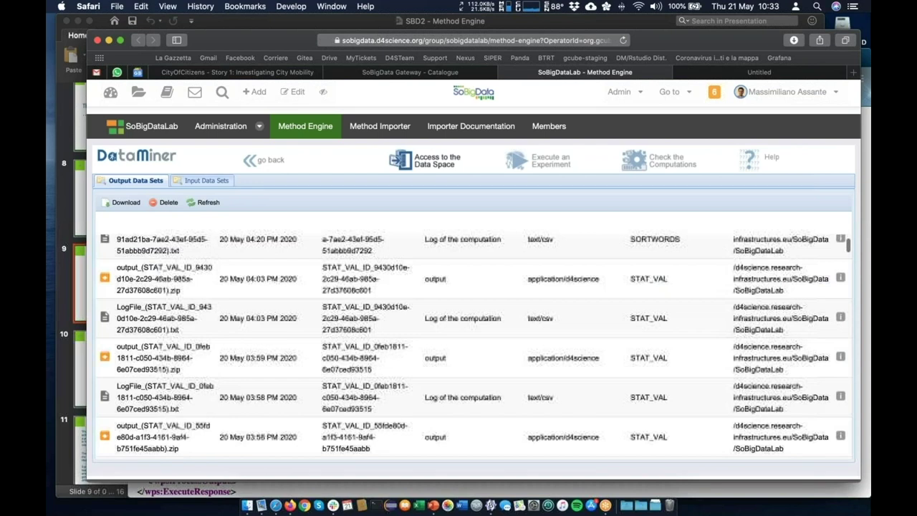
scroll(184, 280, up, 10)
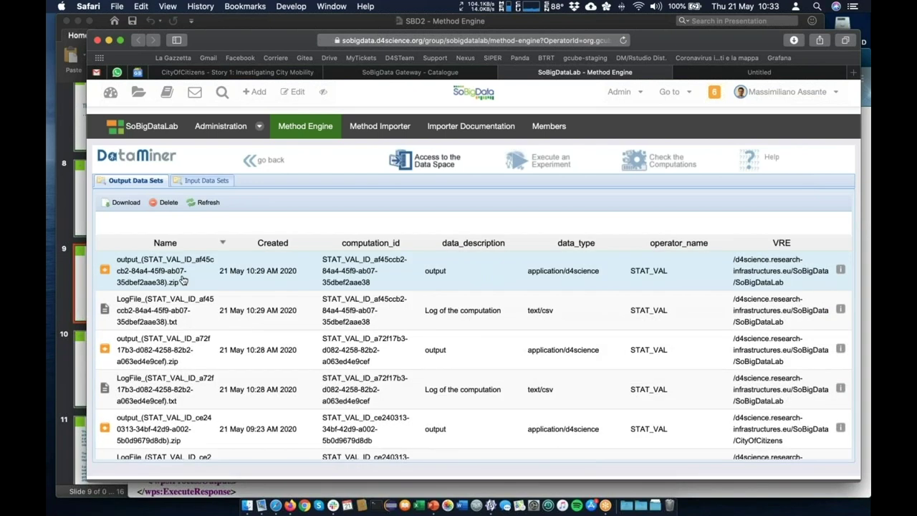
click(183, 280)
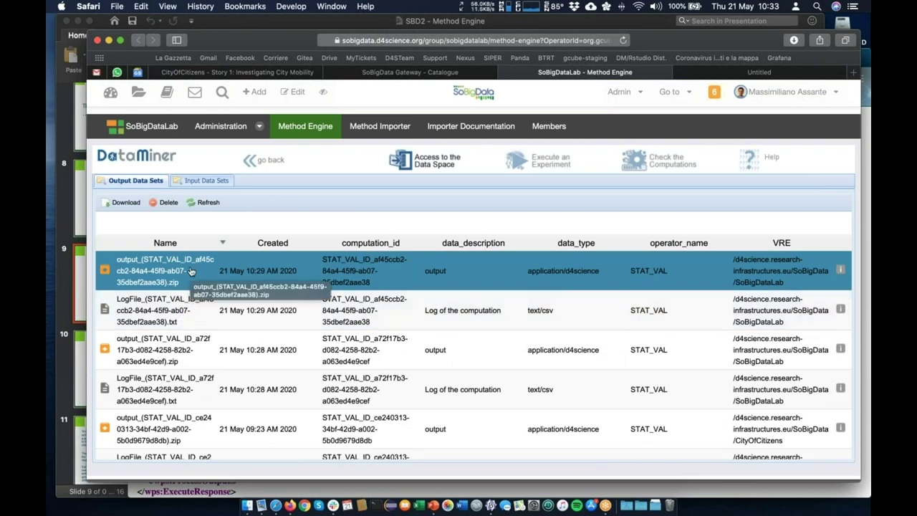
click(200, 182)
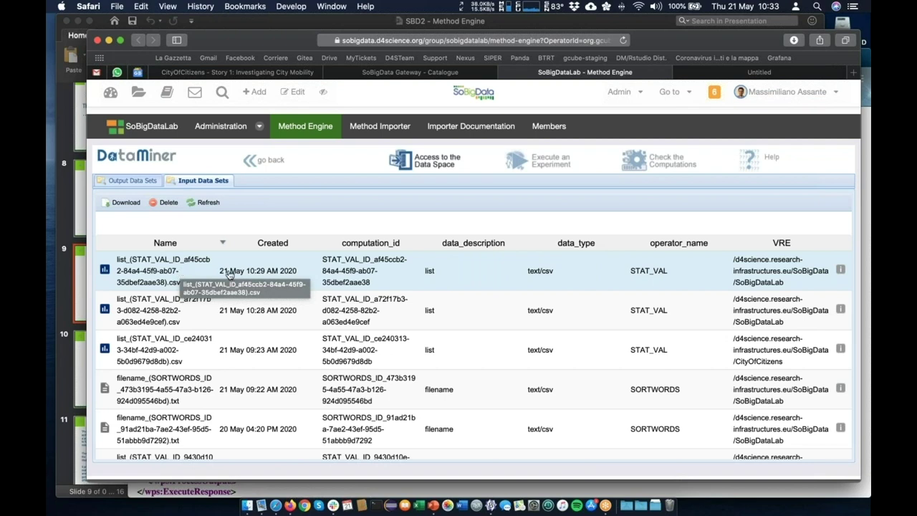
Switch to PowerPoint and start the slide show from slide 10, "Method Engine and User's Workspace"
click(76, 271)
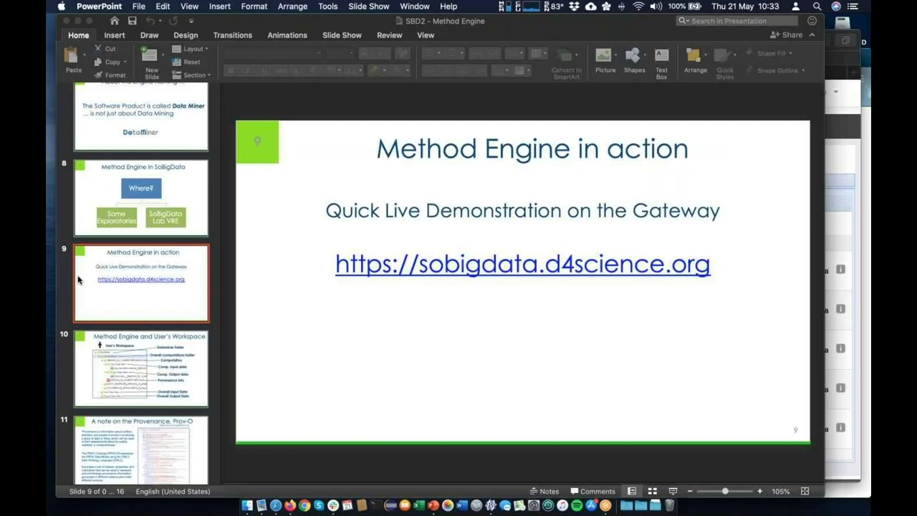
key(Down)
click(675, 492)
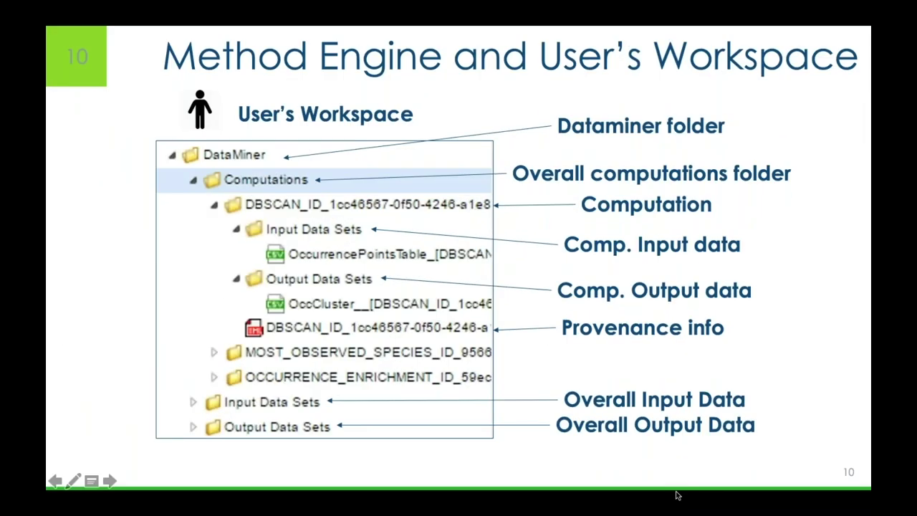
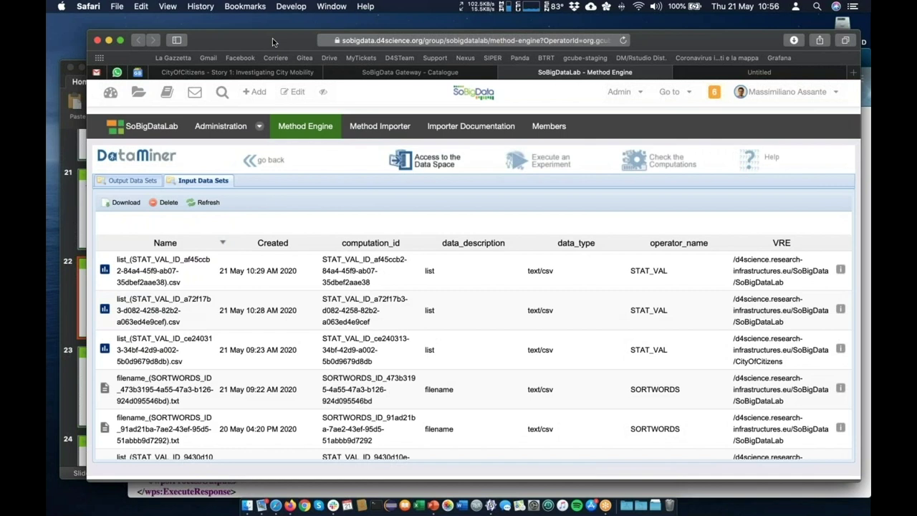
Open the SortWords project from the My Methods folder in the Method Importer and show its input and output variables
click(380, 126)
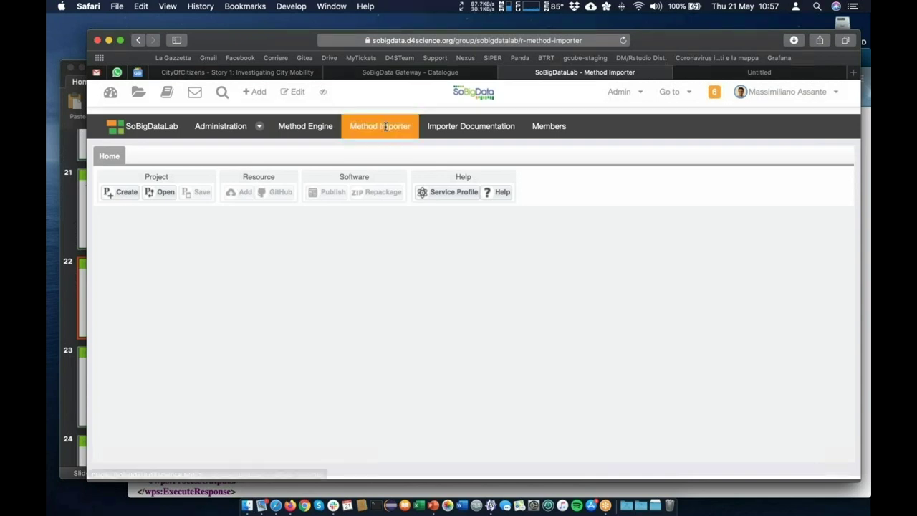
click(166, 193)
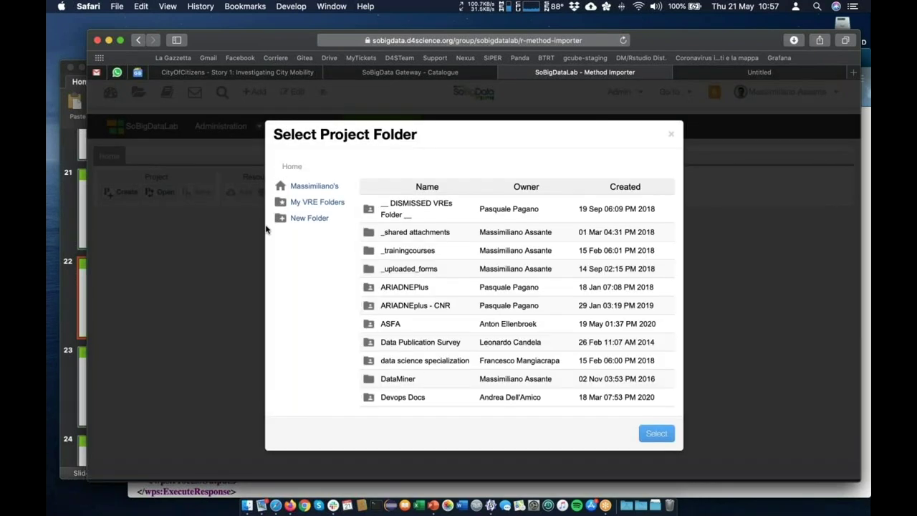
scroll(436, 284, down, 5)
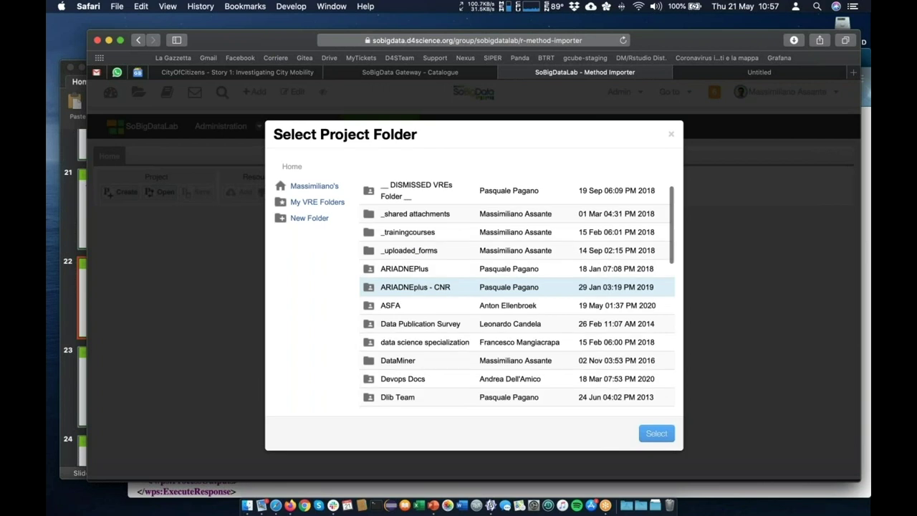
double_click(400, 315)
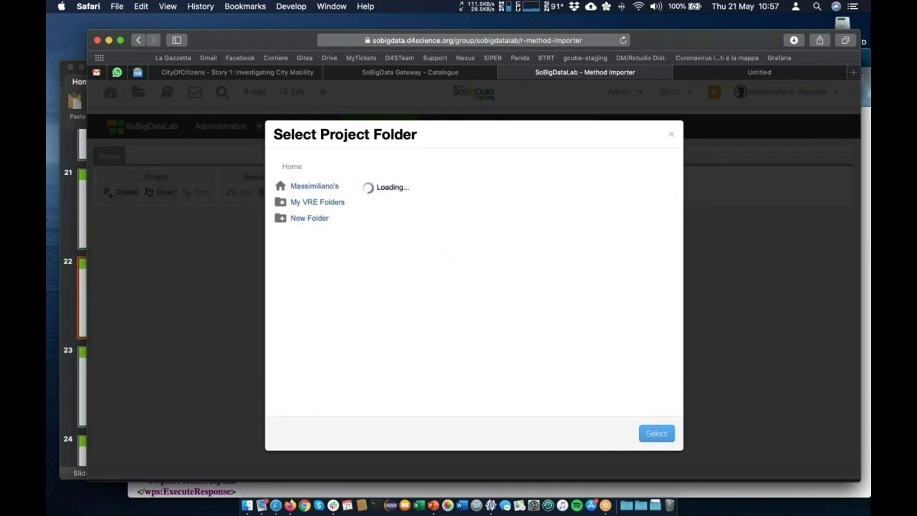
click(401, 320)
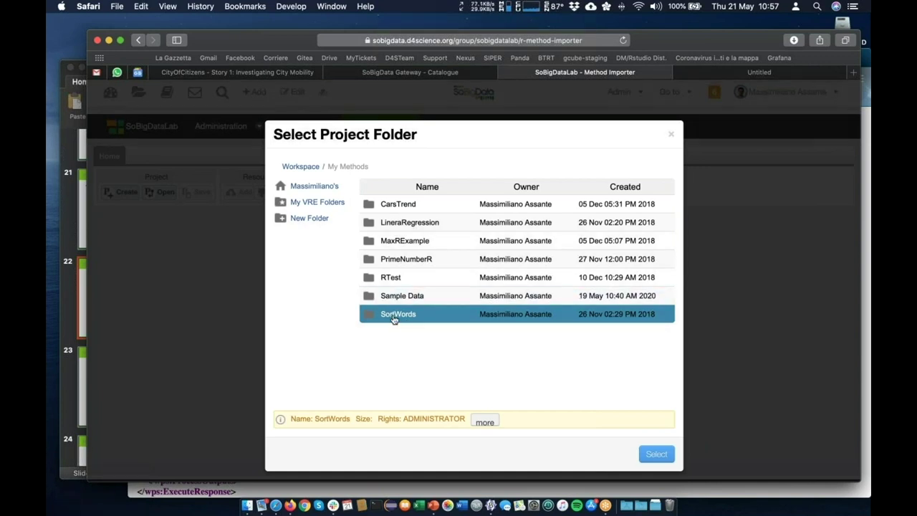
click(649, 457)
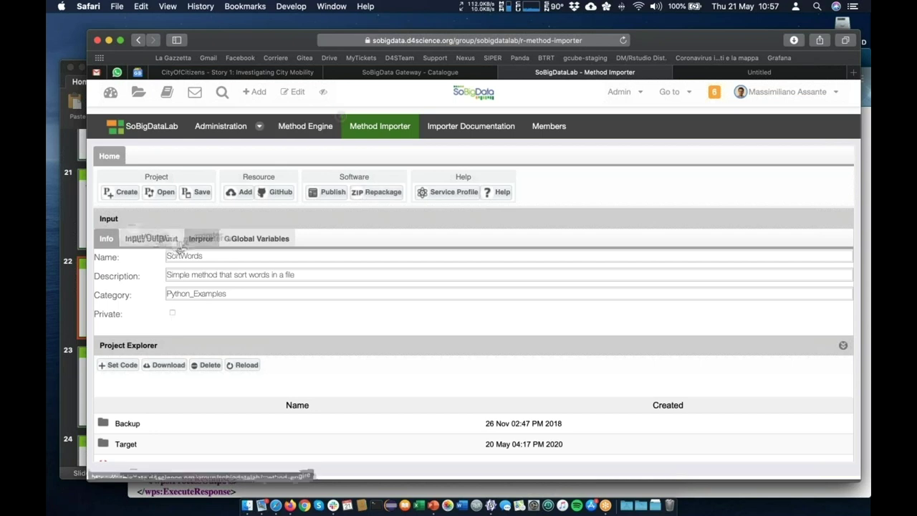
click(158, 239)
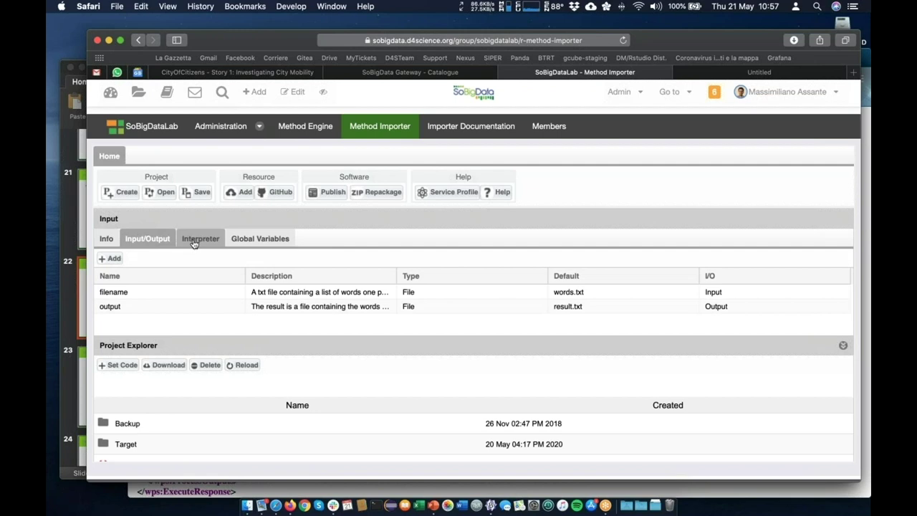
Publish the SortWords project's software and confirm the submission
click(332, 192)
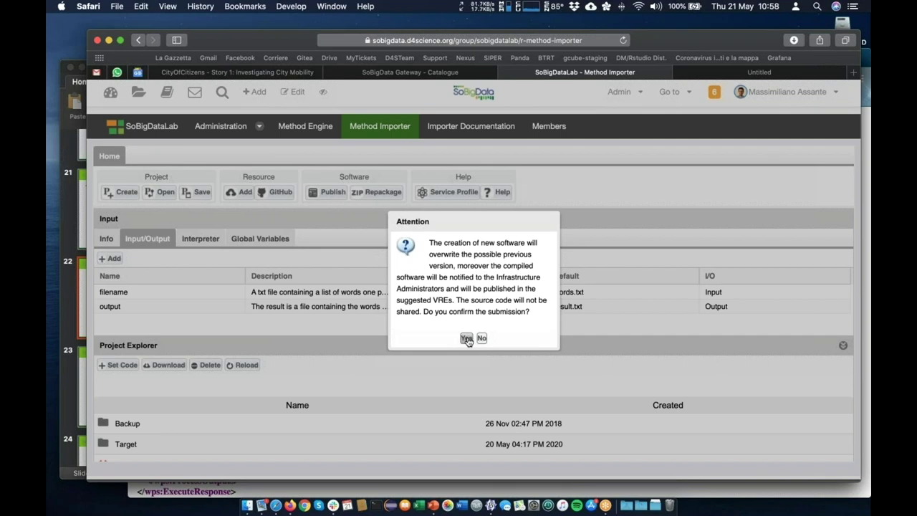
click(466, 339)
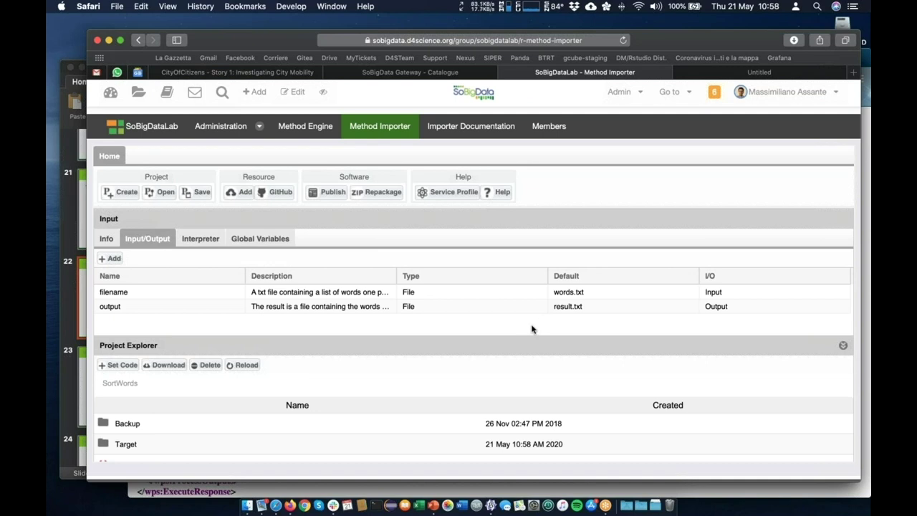
Go to the Method Engine's experiment section and load the Sortwords operator from the Python Examples category
click(322, 129)
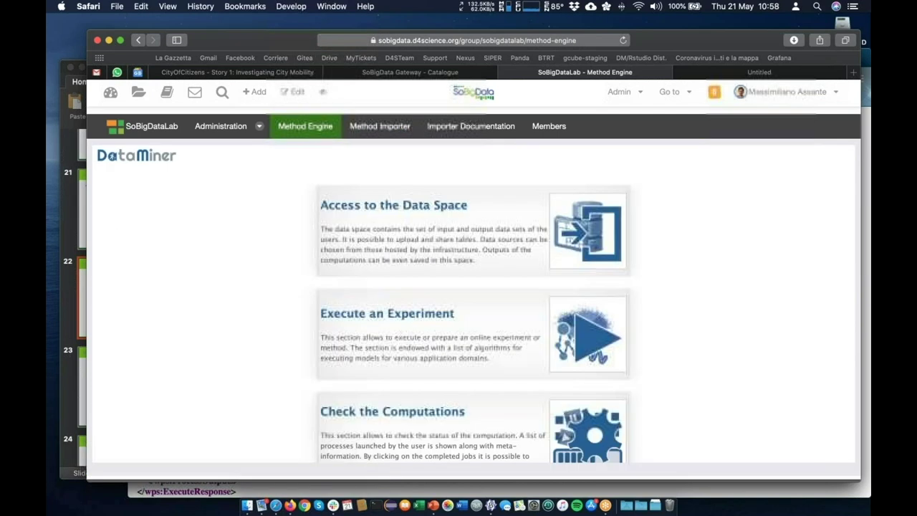
click(473, 335)
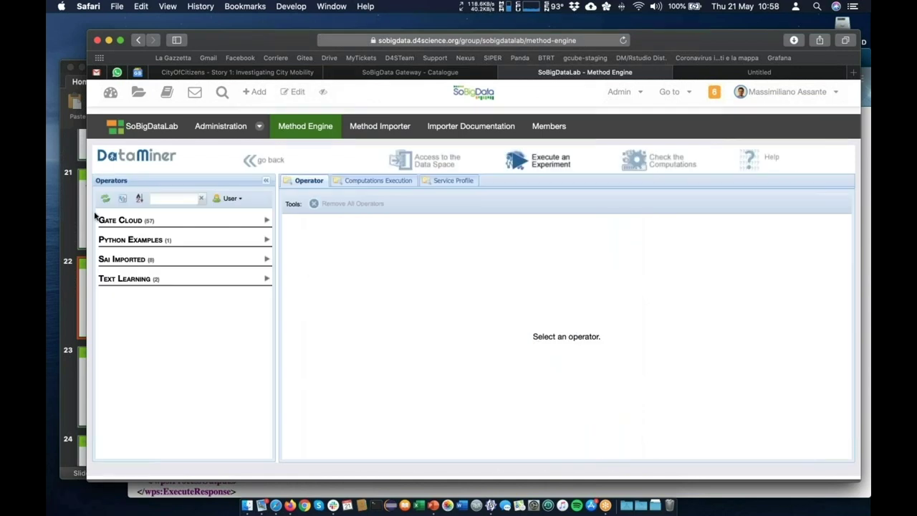
click(131, 240)
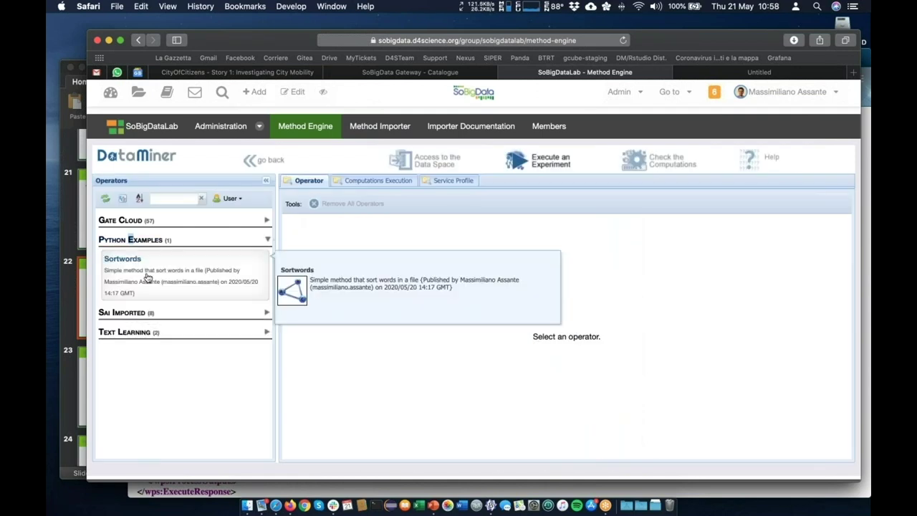
click(147, 278)
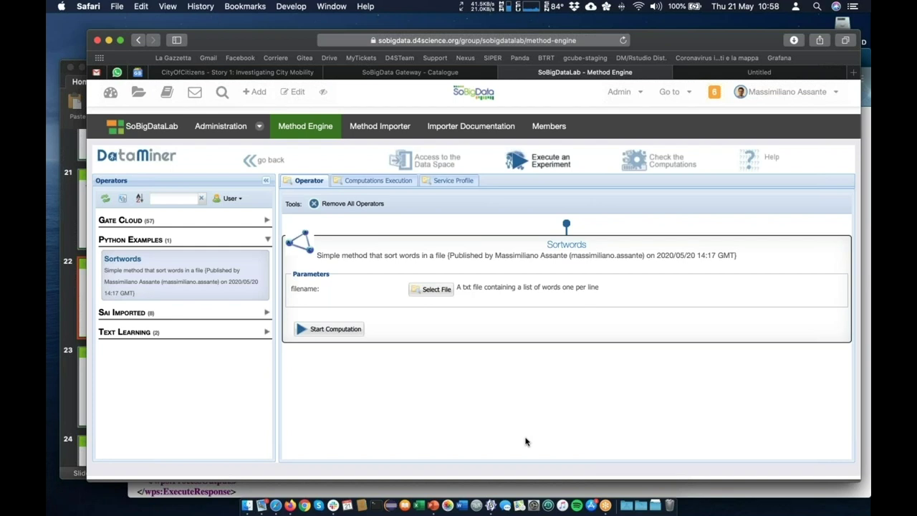
Choose words-new.csv from the workspace as the Sortwords filename parameter and run the computation
click(432, 290)
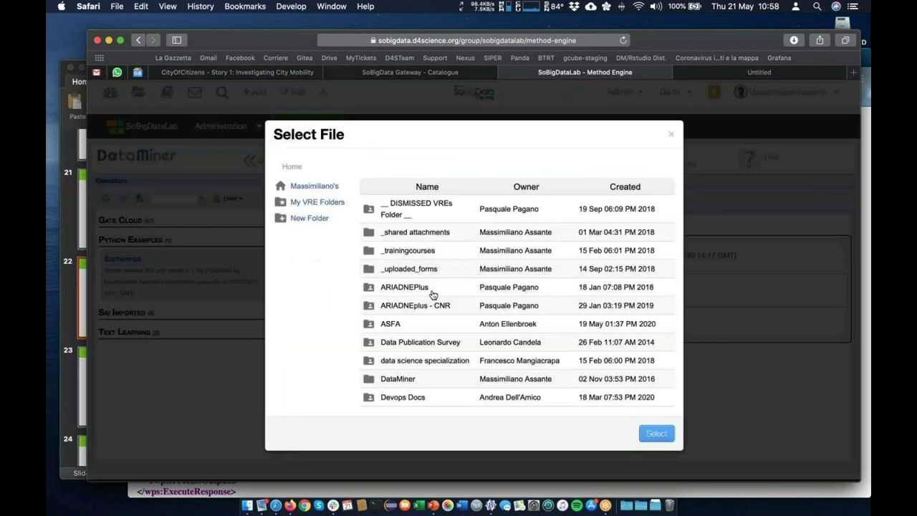
scroll(432, 294, down, 5)
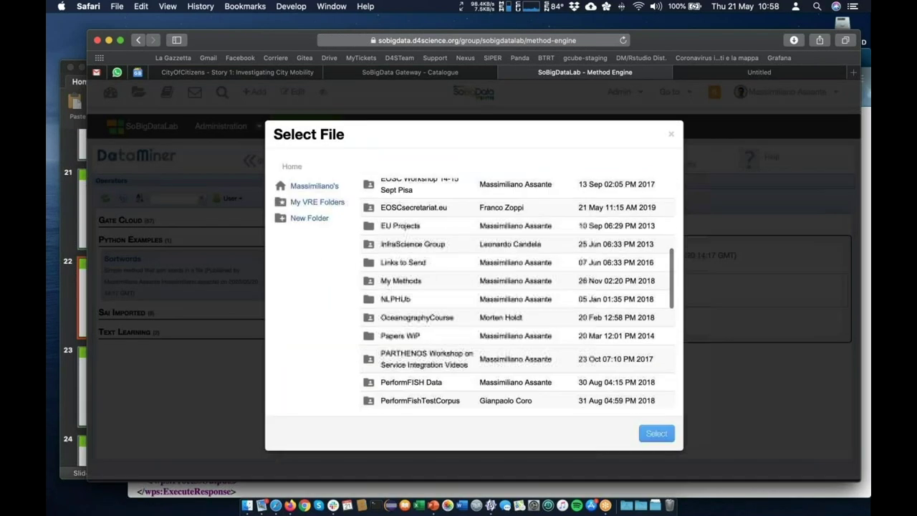
scroll(516, 294, down, 5)
click(399, 368)
click(657, 434)
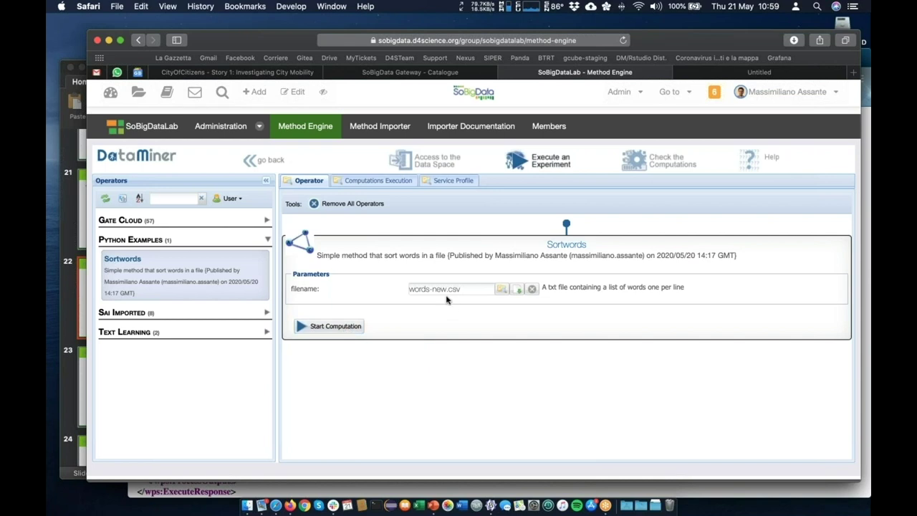
click(249, 505)
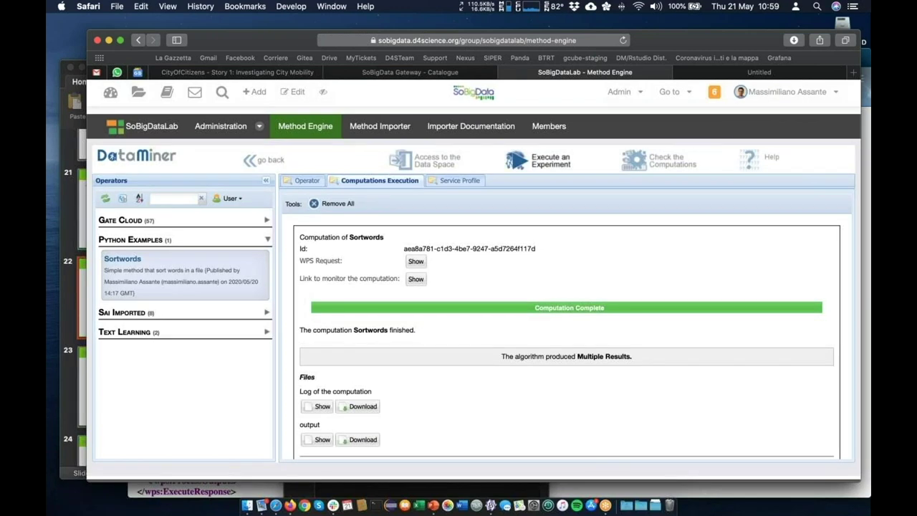
View the output file of the finished Sortwords computation and close the view
scroll(396, 326, down, 1)
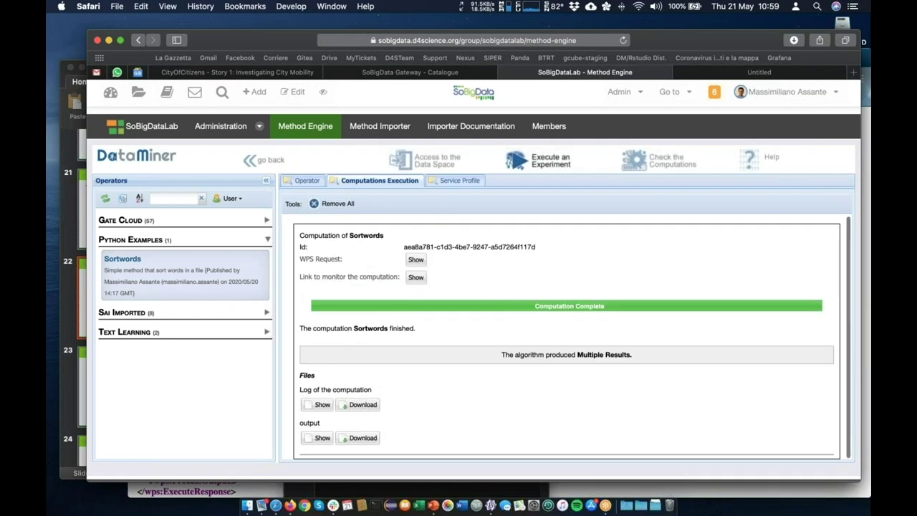
click(319, 438)
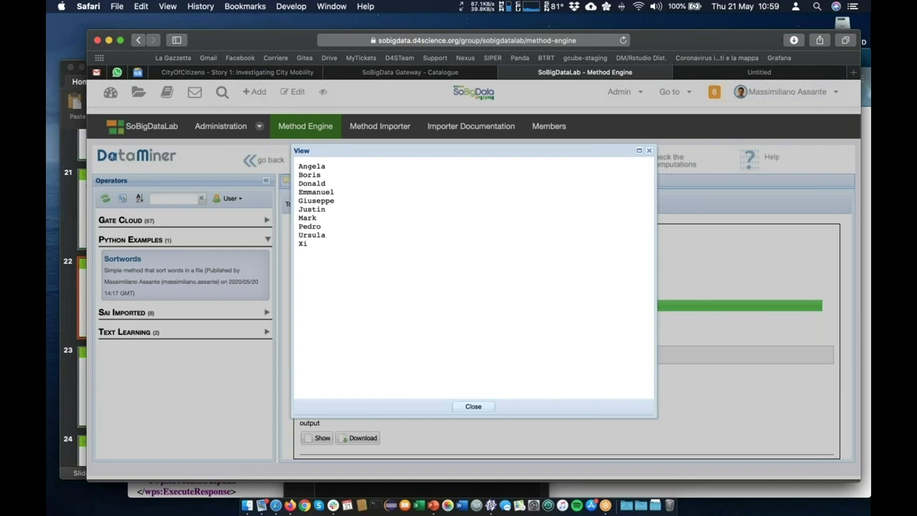
click(474, 408)
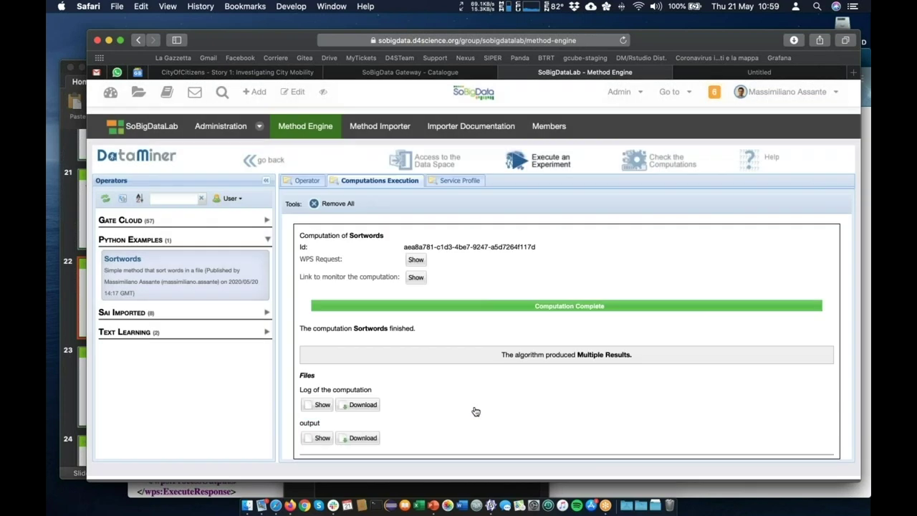
Switch to PowerPoint, start the slide show from slide 22, and advance to slide 23, "Methods Engine: Working ENVIRONMENTS AVAILABLE"
click(69, 449)
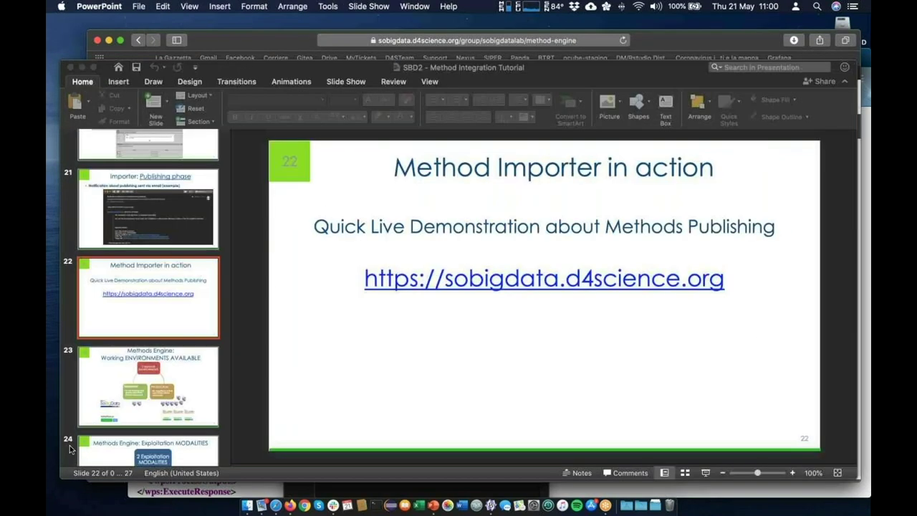
click(69, 449)
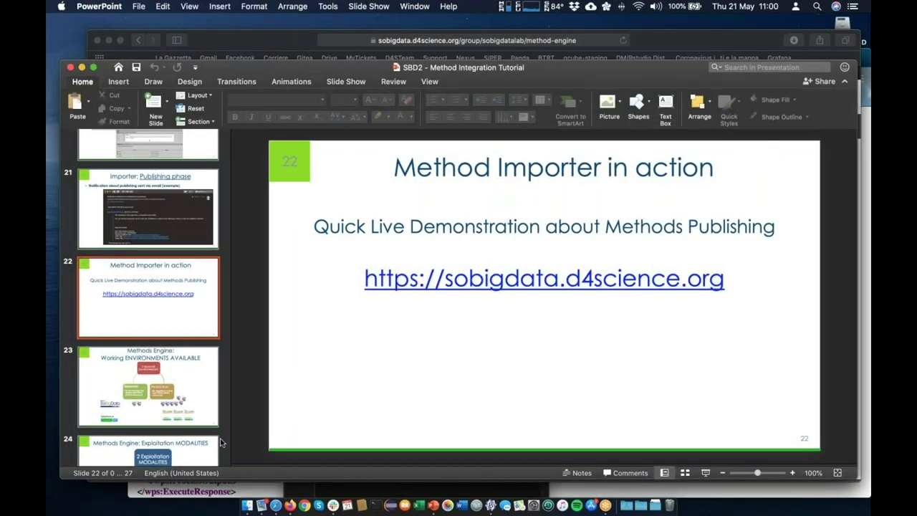
click(705, 473)
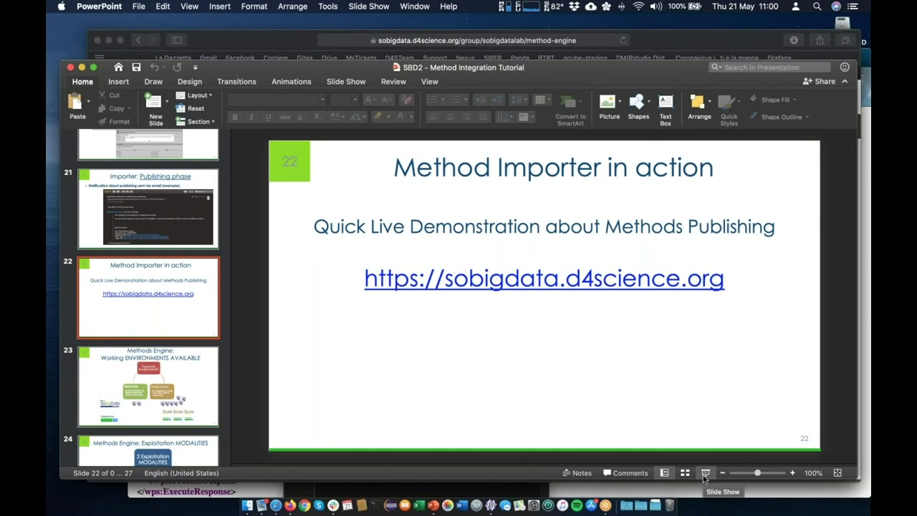
click(371, 427)
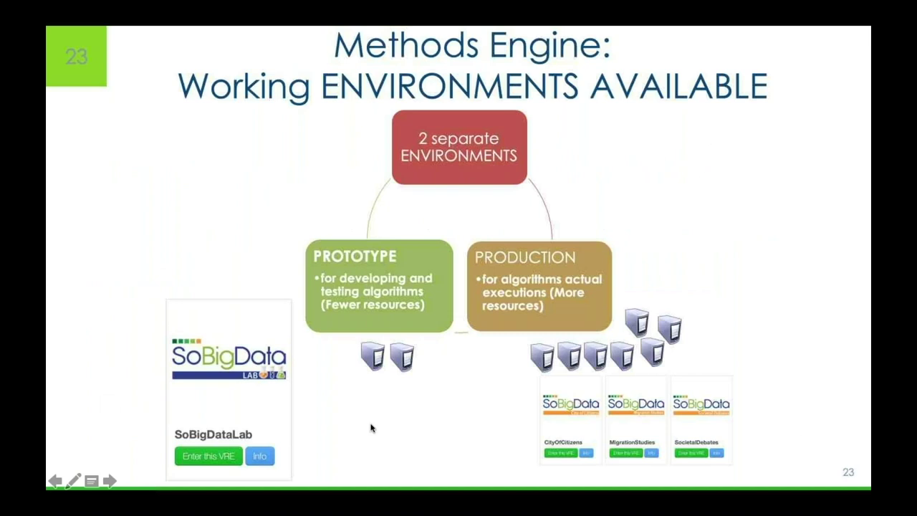